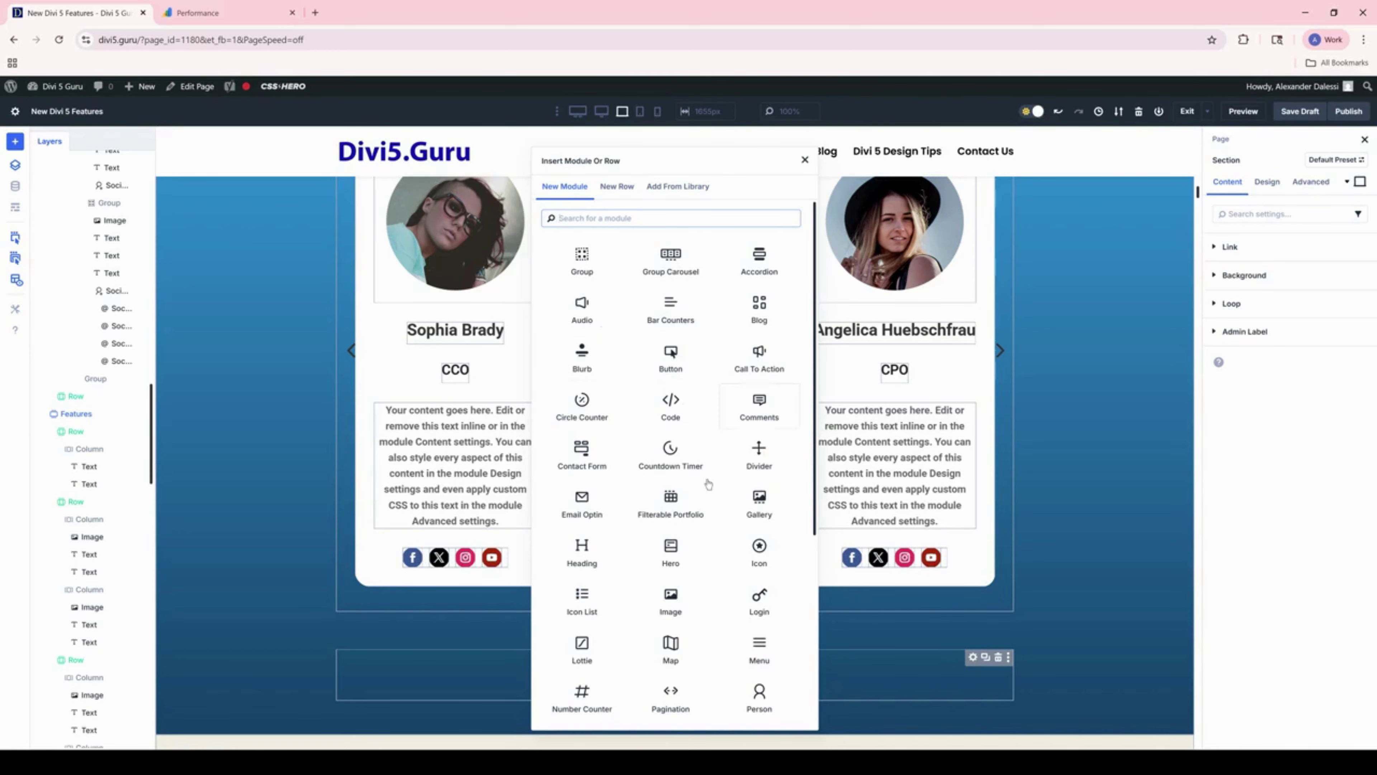
Step: Insert a Heading module with 'Your Title Goes Here' in the empty row beneath the carousel
scroll(708, 484, down, 1)
click(599, 491)
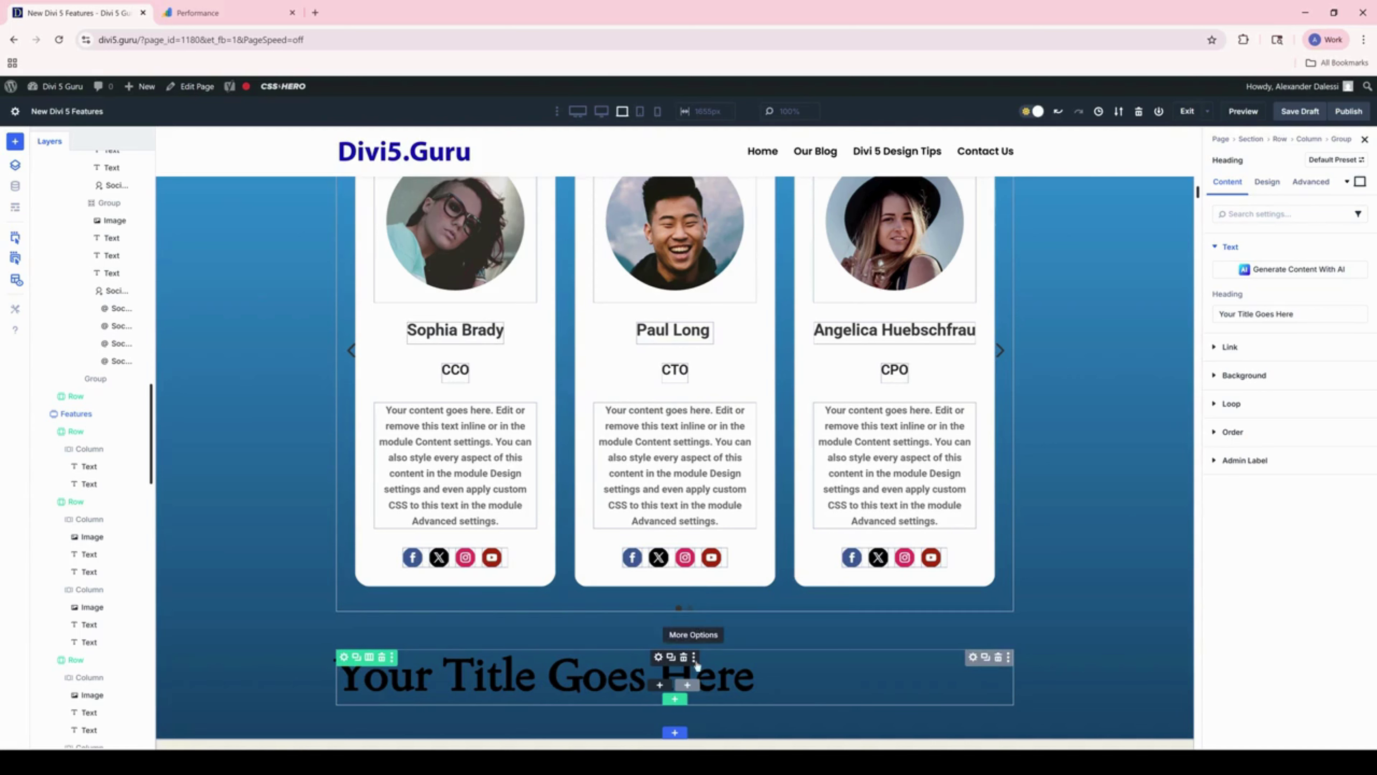
Step: Make the heading text white, in Roboto and centre-aligned, then select its placeholder title
click(1269, 182)
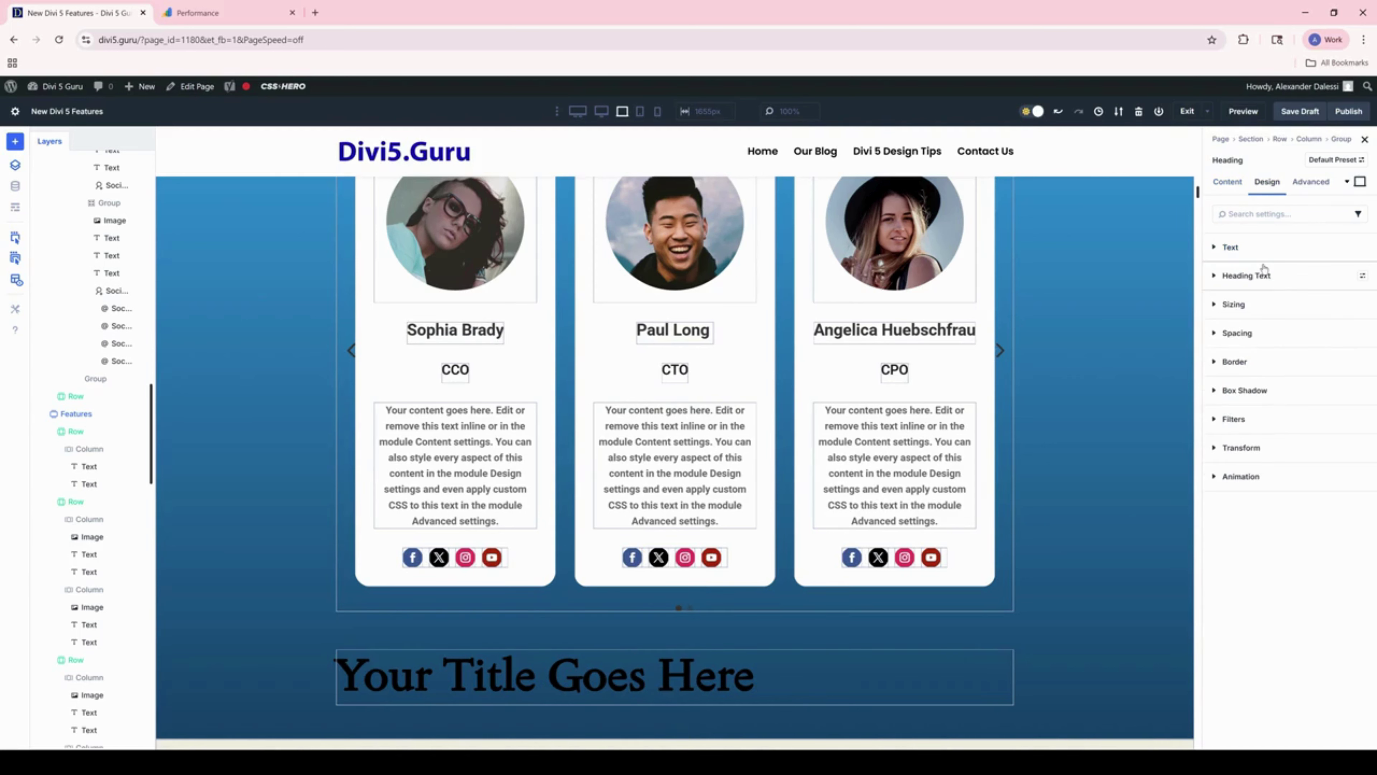
click(1261, 274)
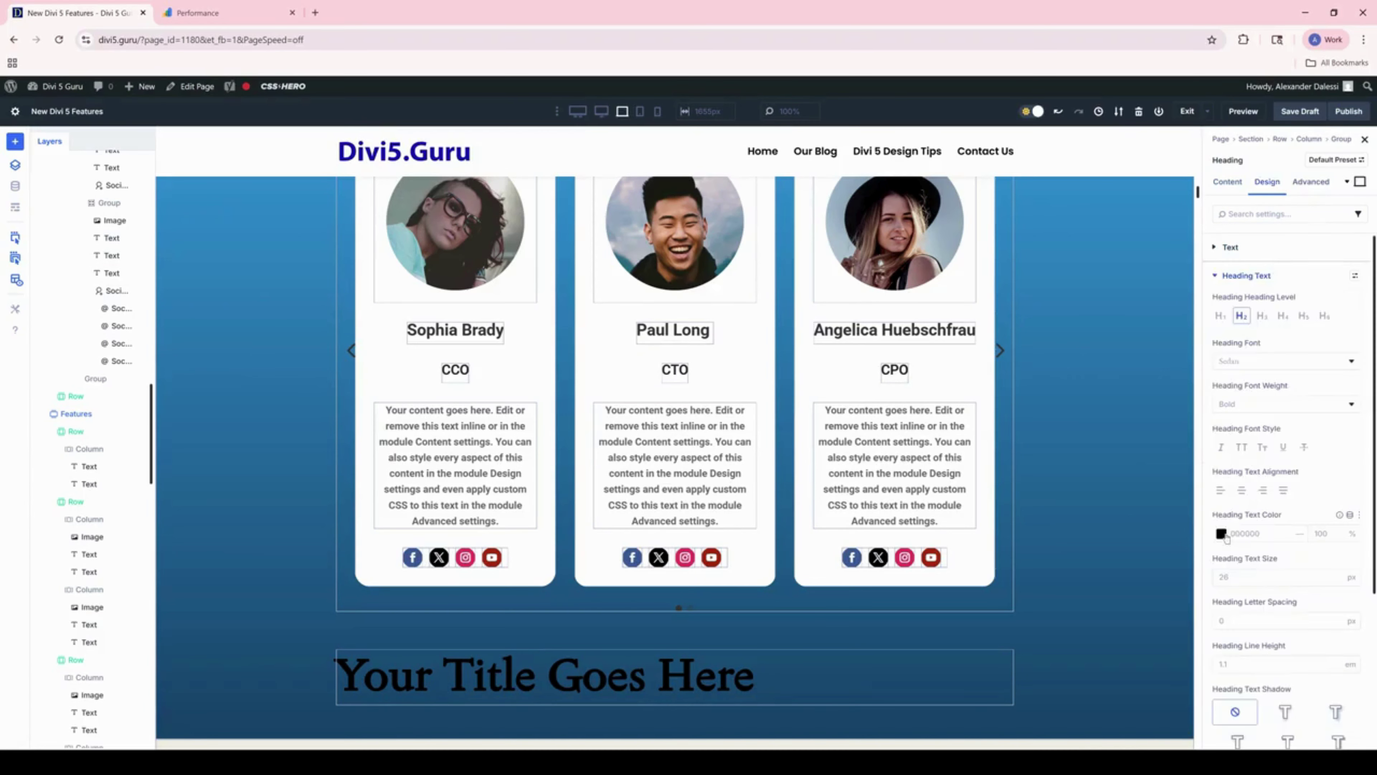
click(1222, 534)
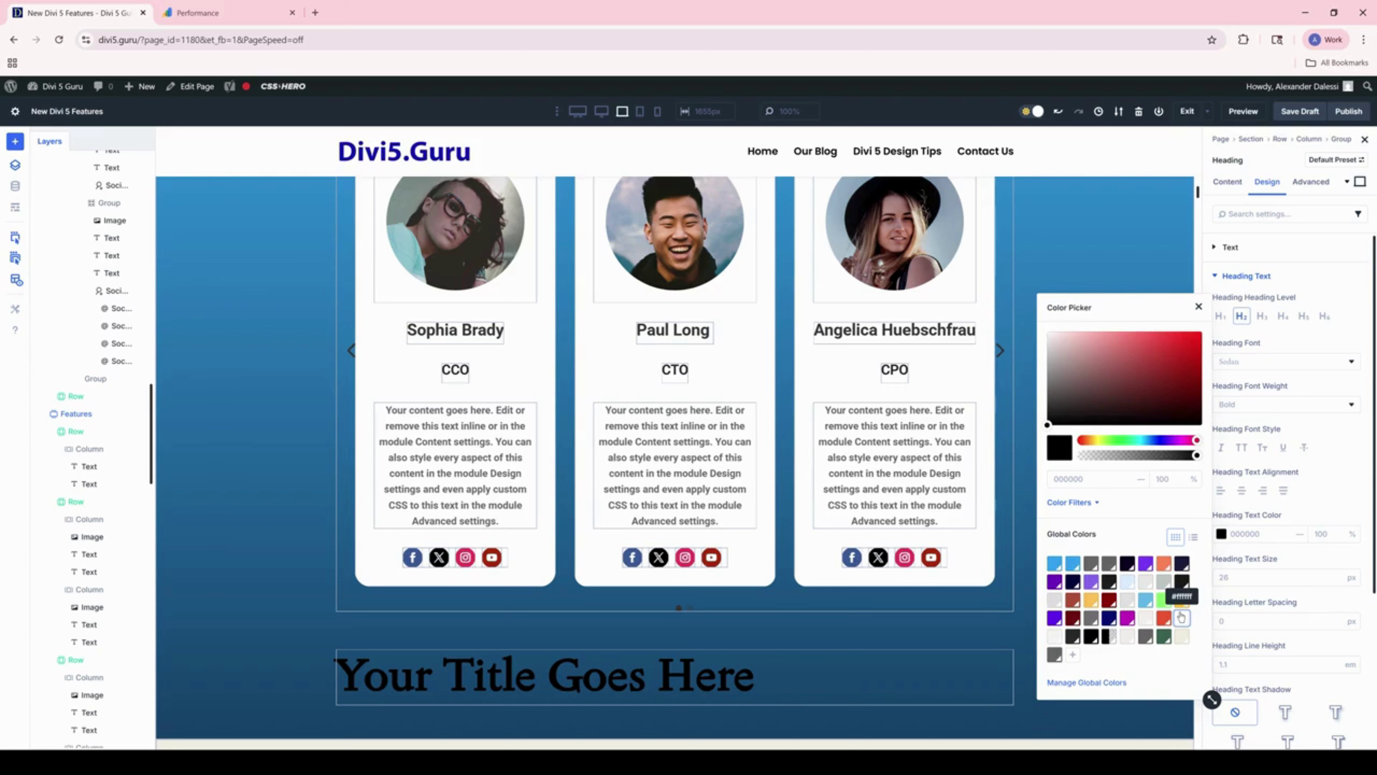
click(1180, 617)
click(1310, 362)
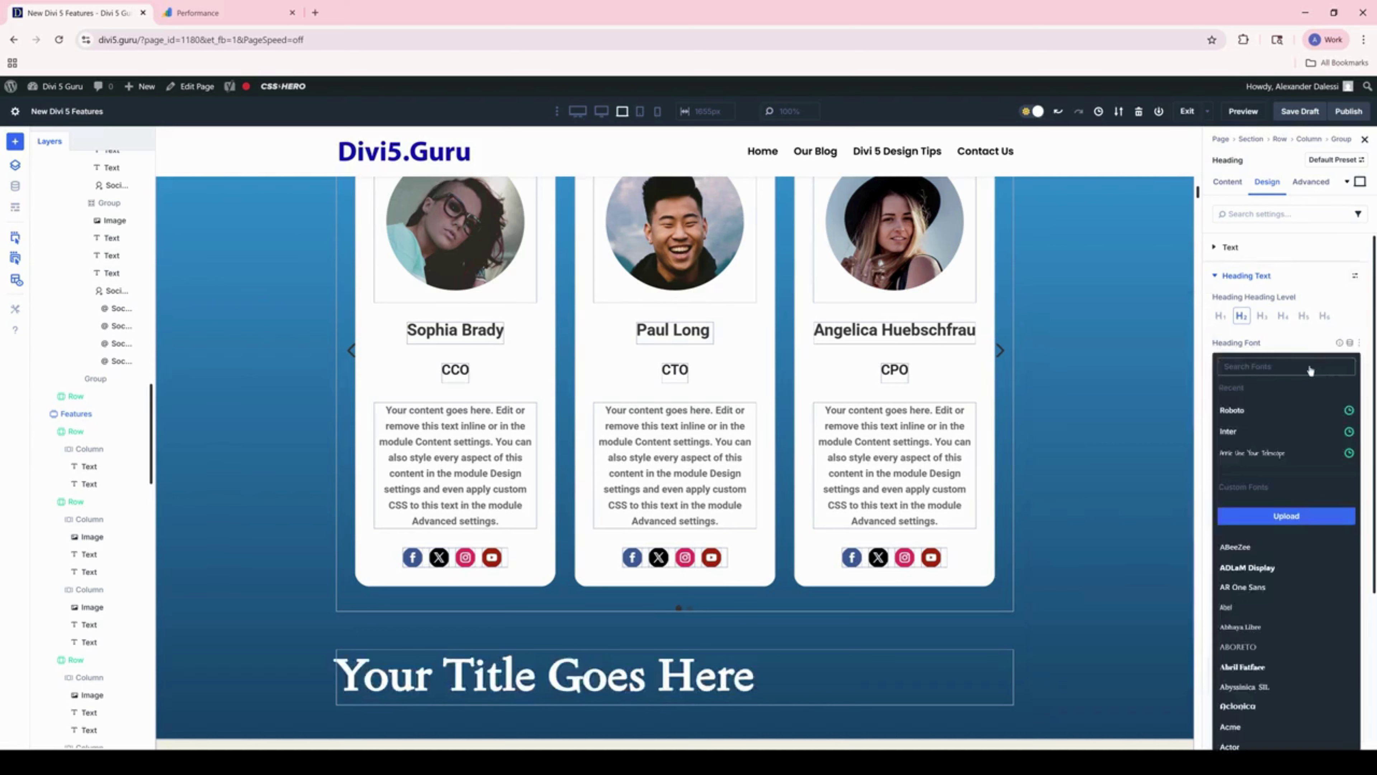
click(1269, 409)
click(1241, 490)
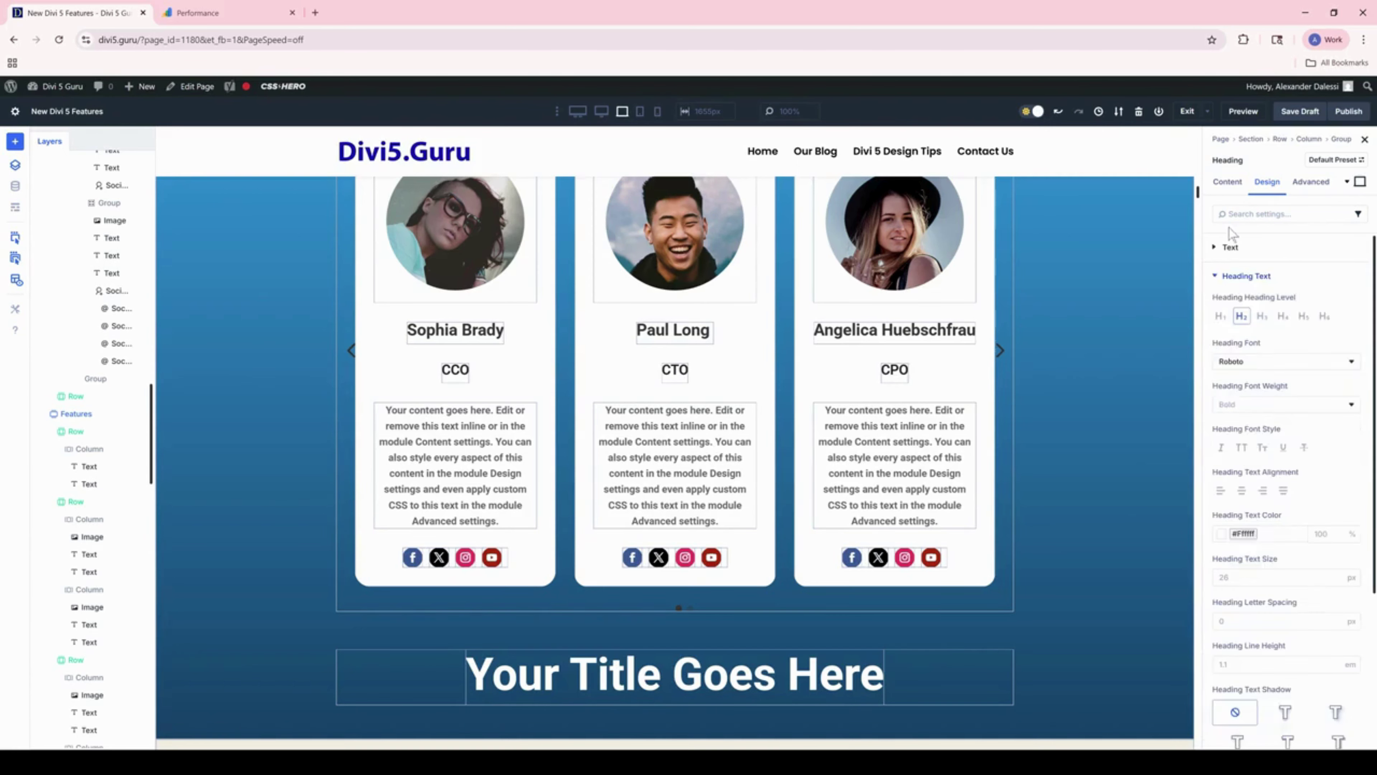
triple_click(1246, 309)
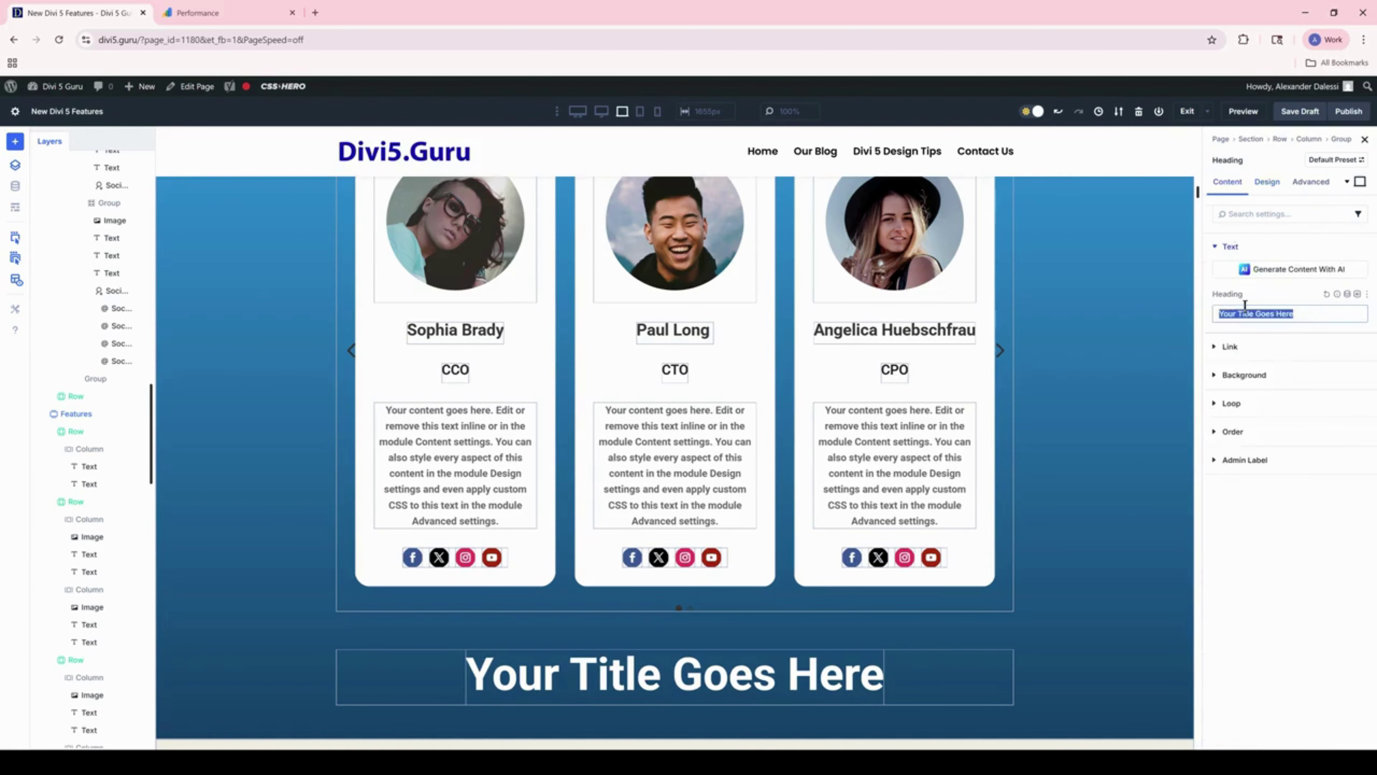
Step: Retitle the heading 'Our Team' and add a Group Carousel below holding an Image module
text(Our Team)
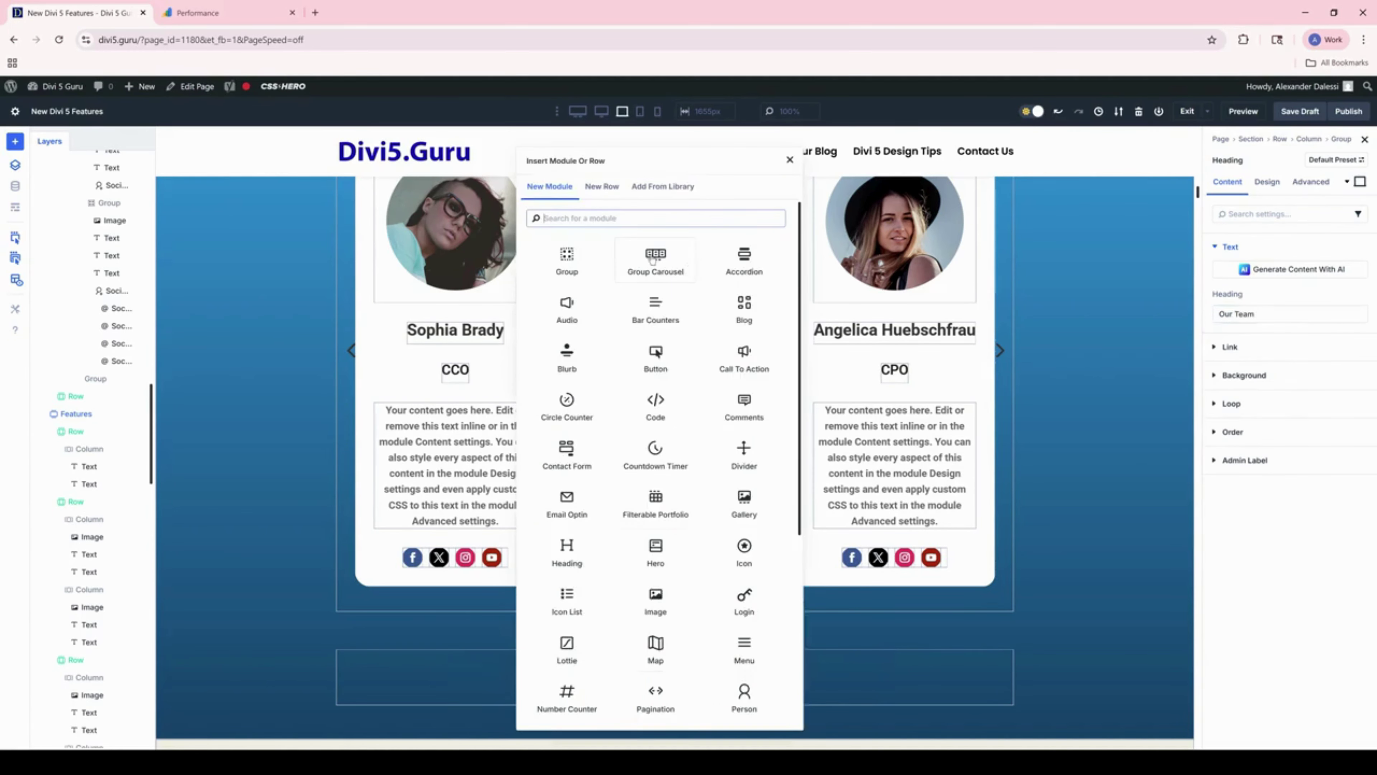
click(654, 260)
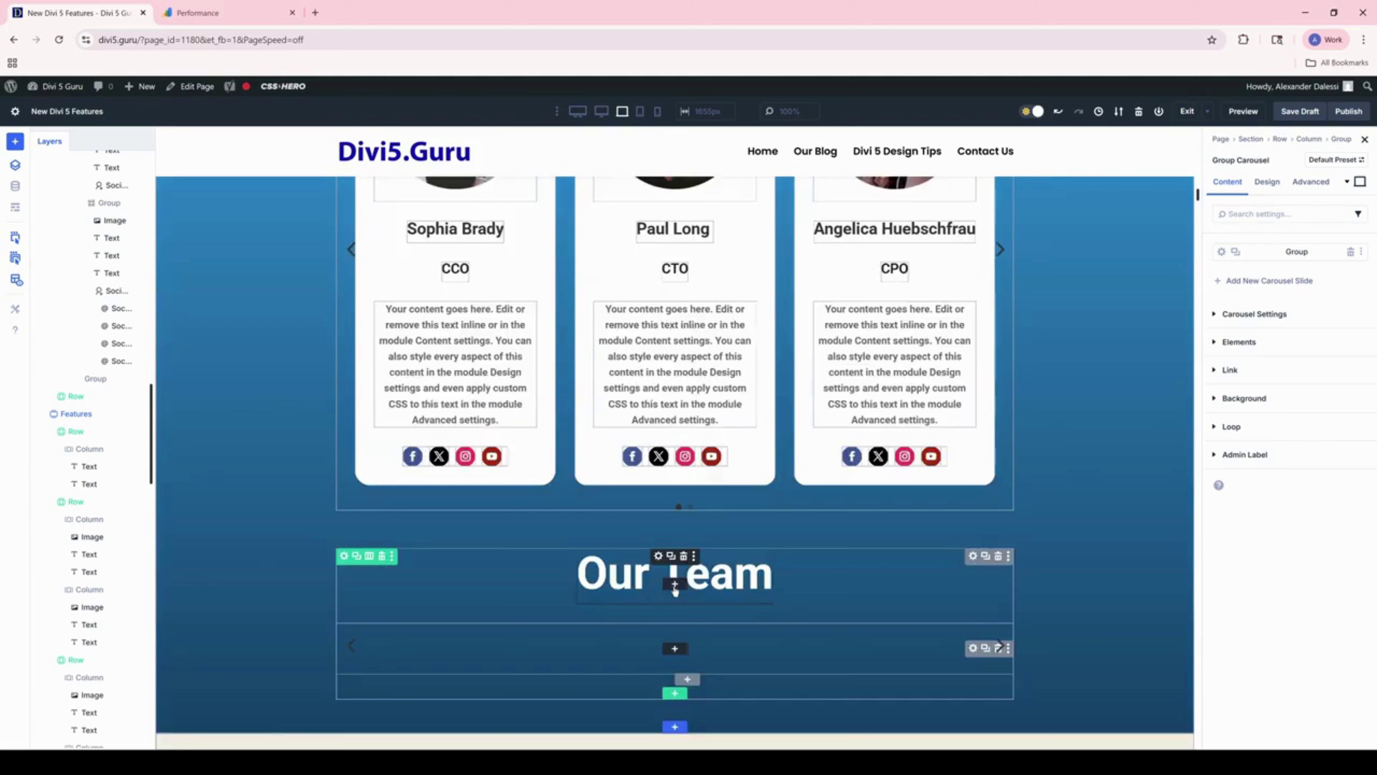
click(675, 587)
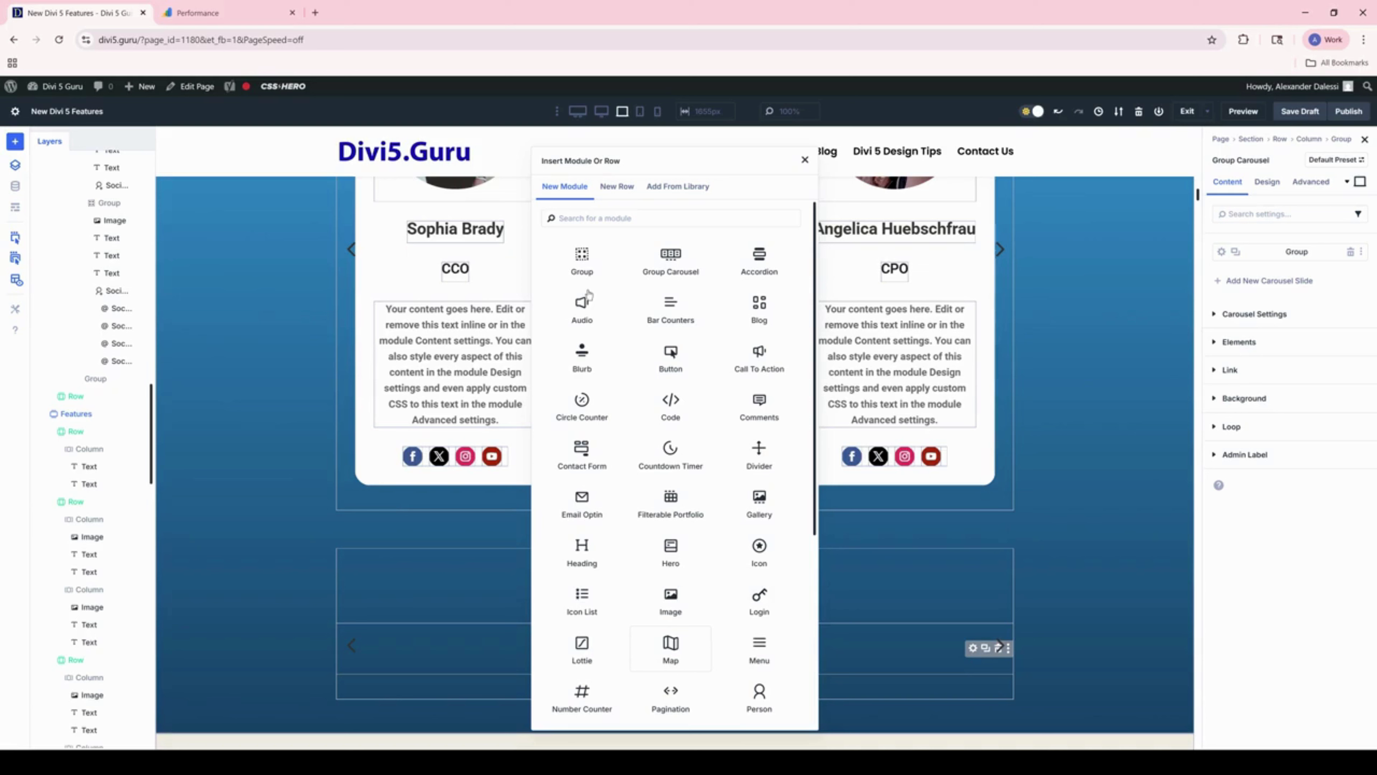
scroll(715, 533, down, 2)
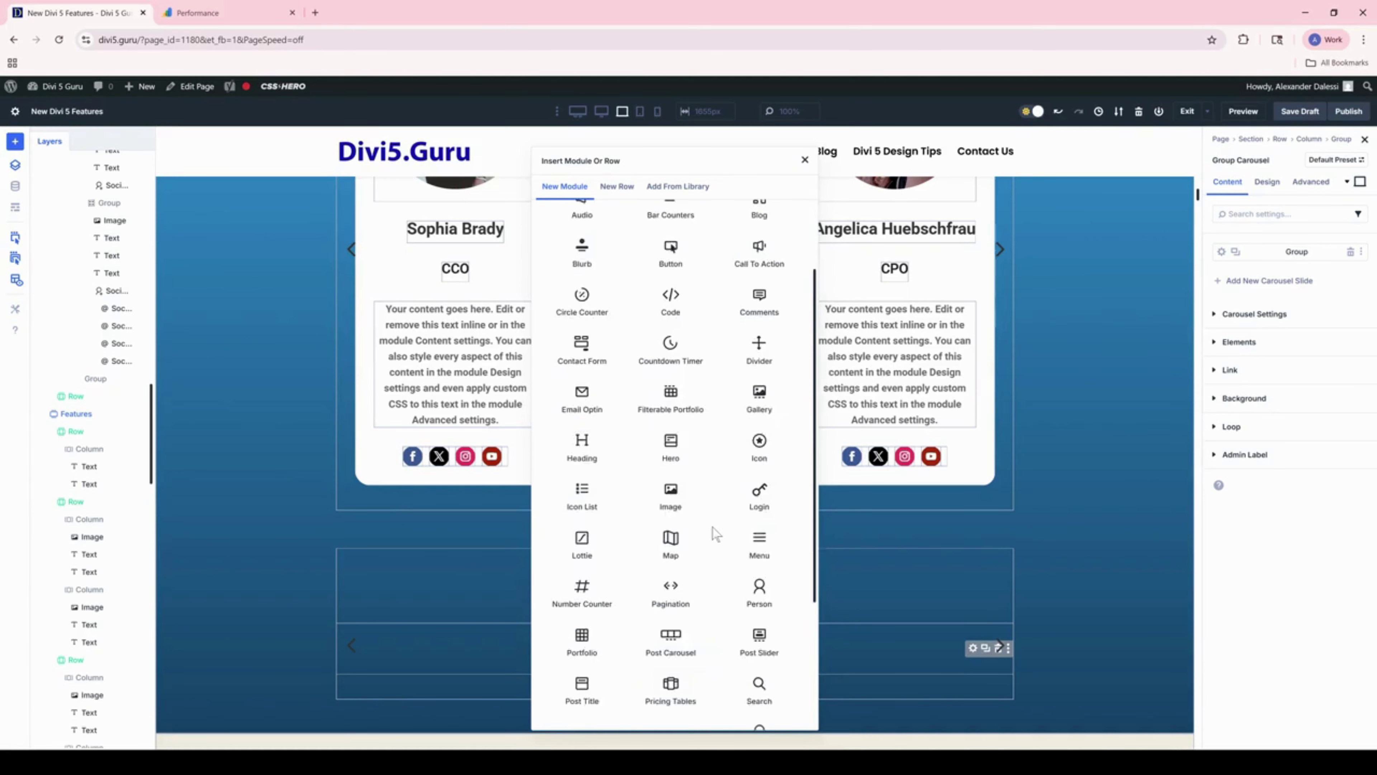
scroll(713, 529, down, 1)
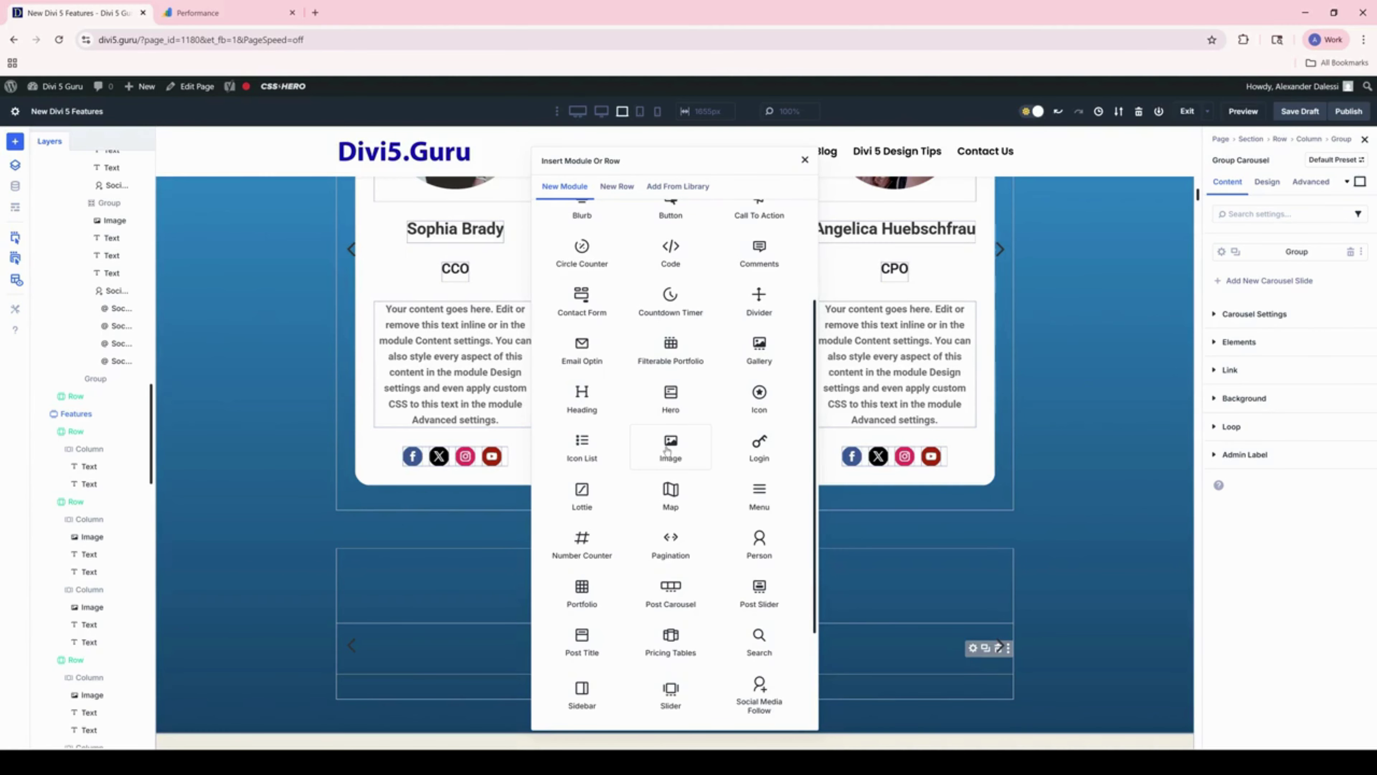
click(666, 451)
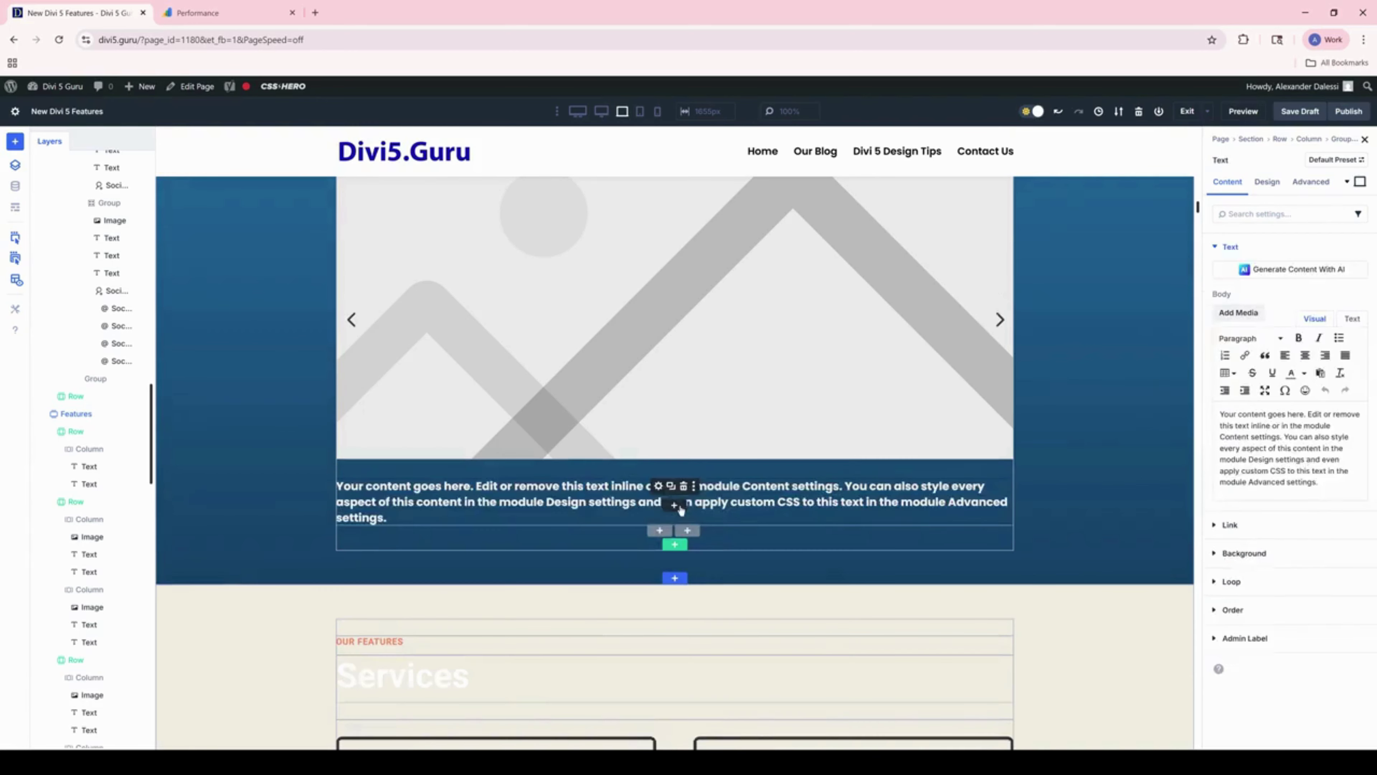
Step: Add two Text modules and a Social Media Follow module under the carousel image
click(678, 505)
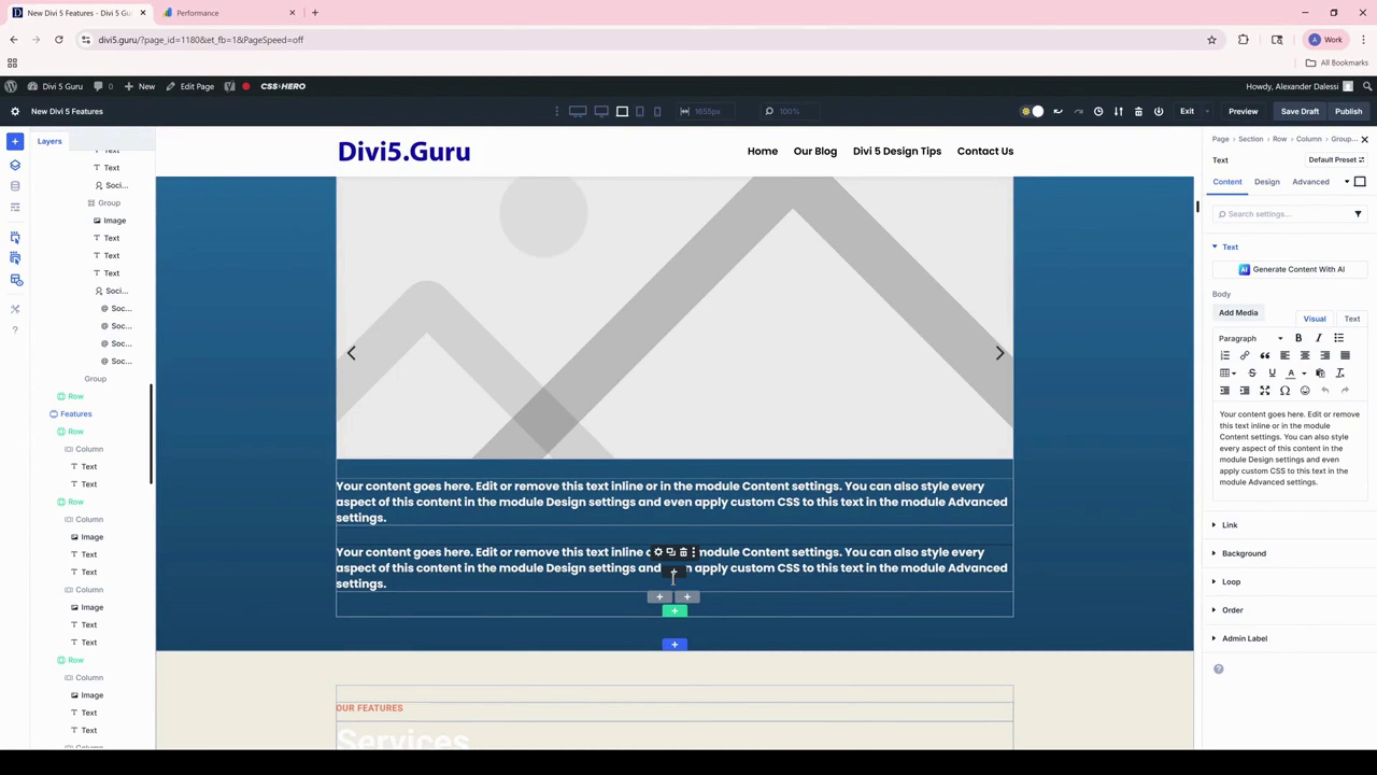
click(672, 572)
click(753, 635)
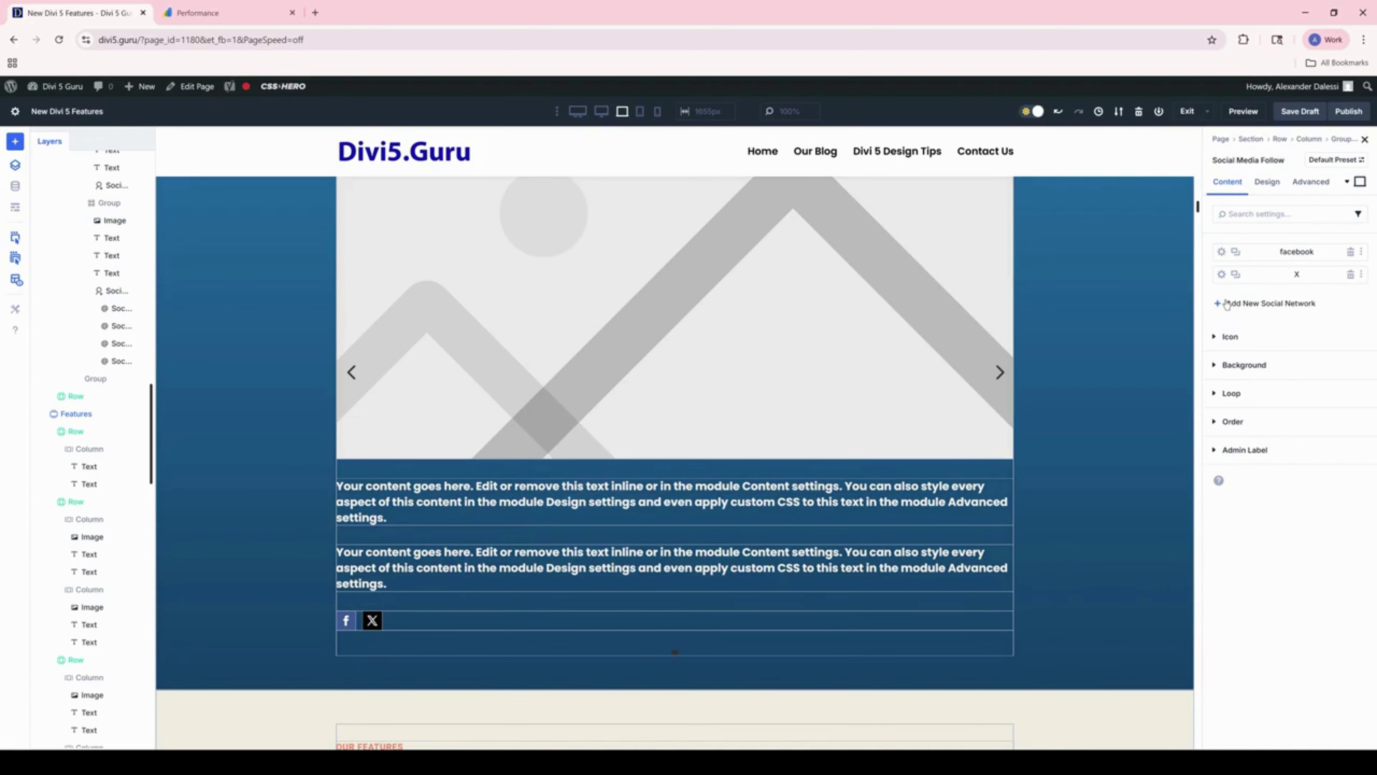
Step: Add Instagram and YouTube as the third and fourth social networks in the follow icons
click(1226, 304)
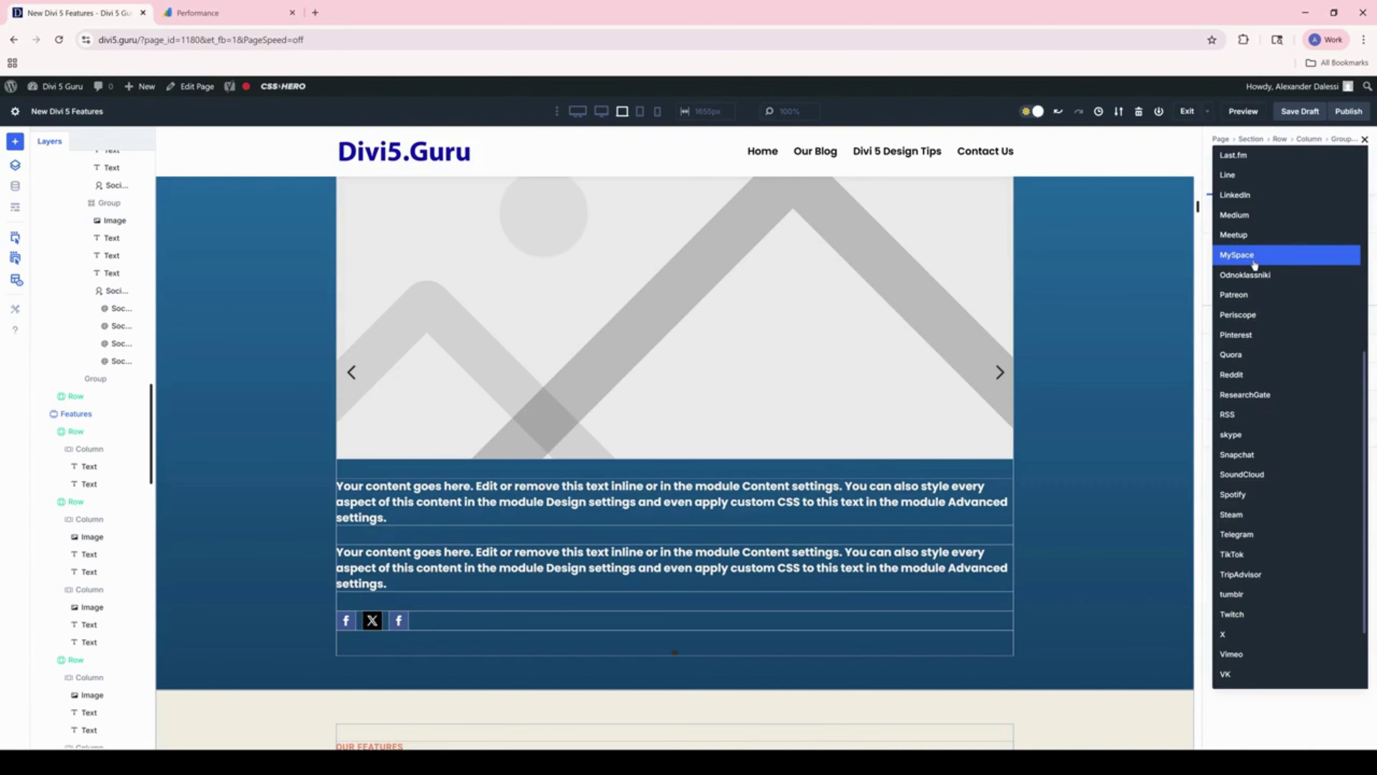
scroll(1254, 265, up, 3)
click(1253, 267)
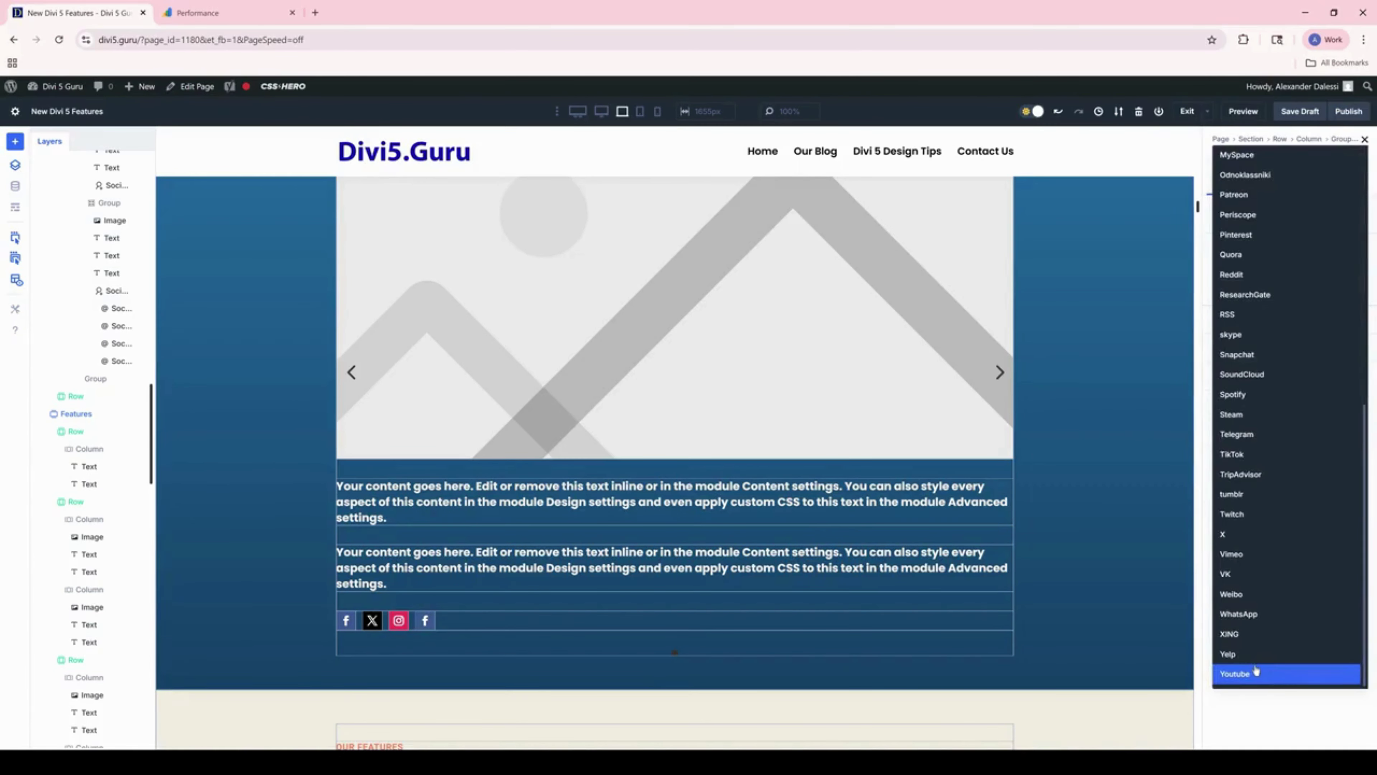
click(1257, 671)
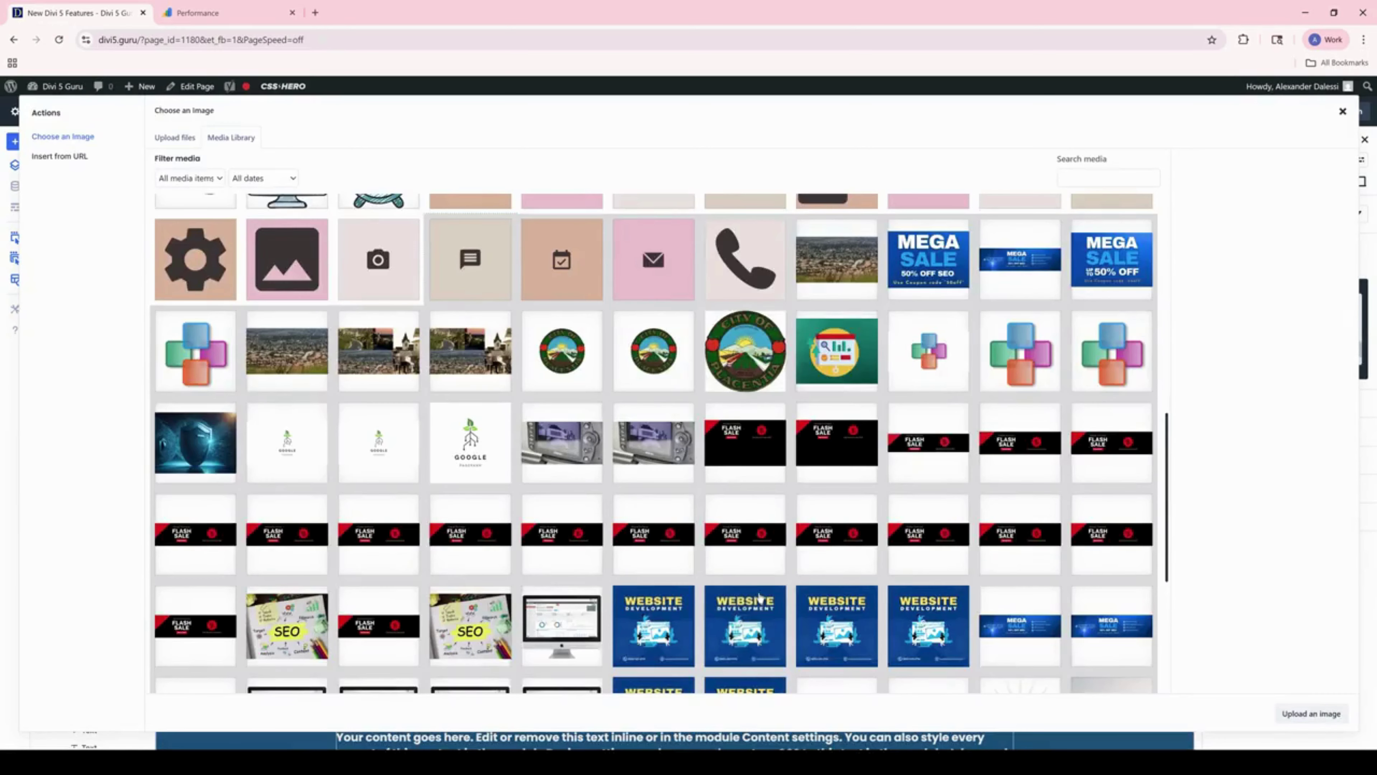
Step: Use the man-in-suit photo in the image and make the role text a white 22 px Heading 3
scroll(760, 597, down, 5)
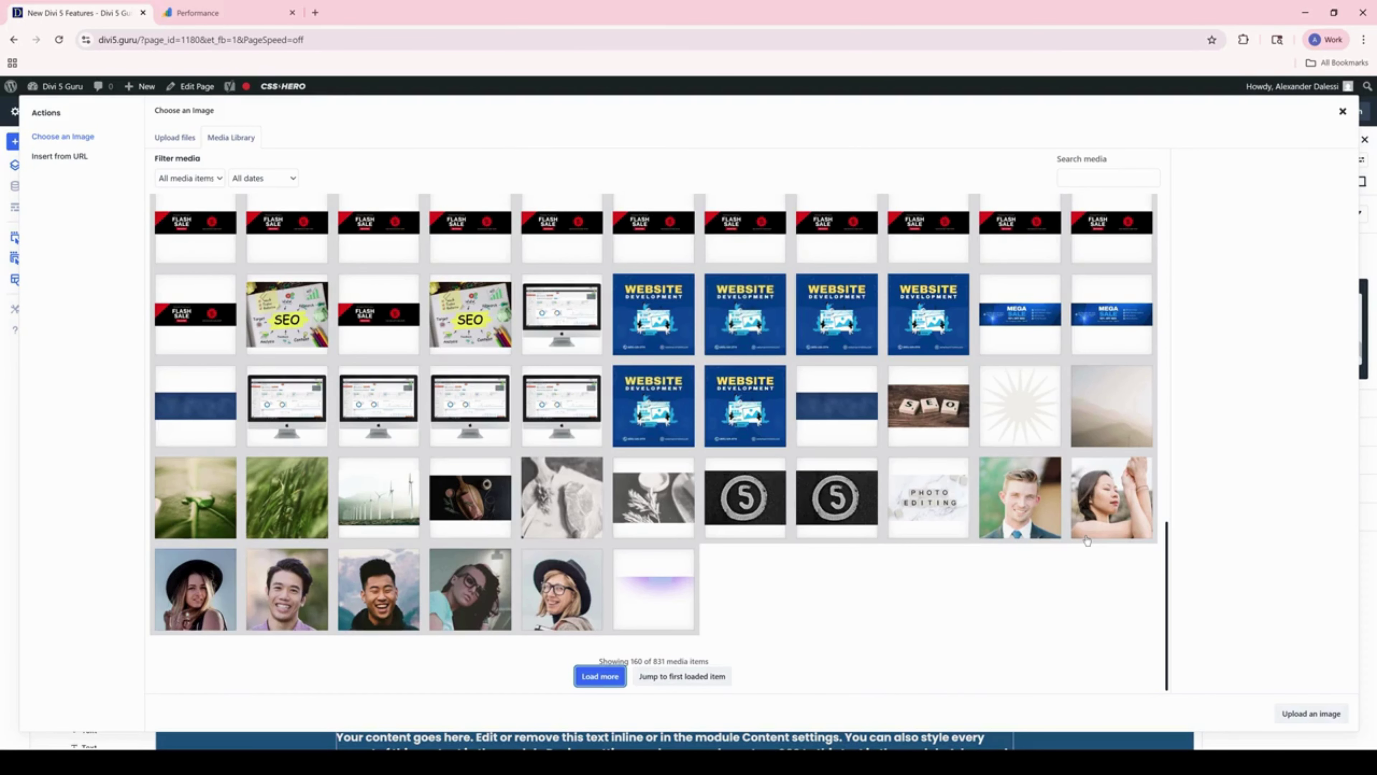
click(1020, 497)
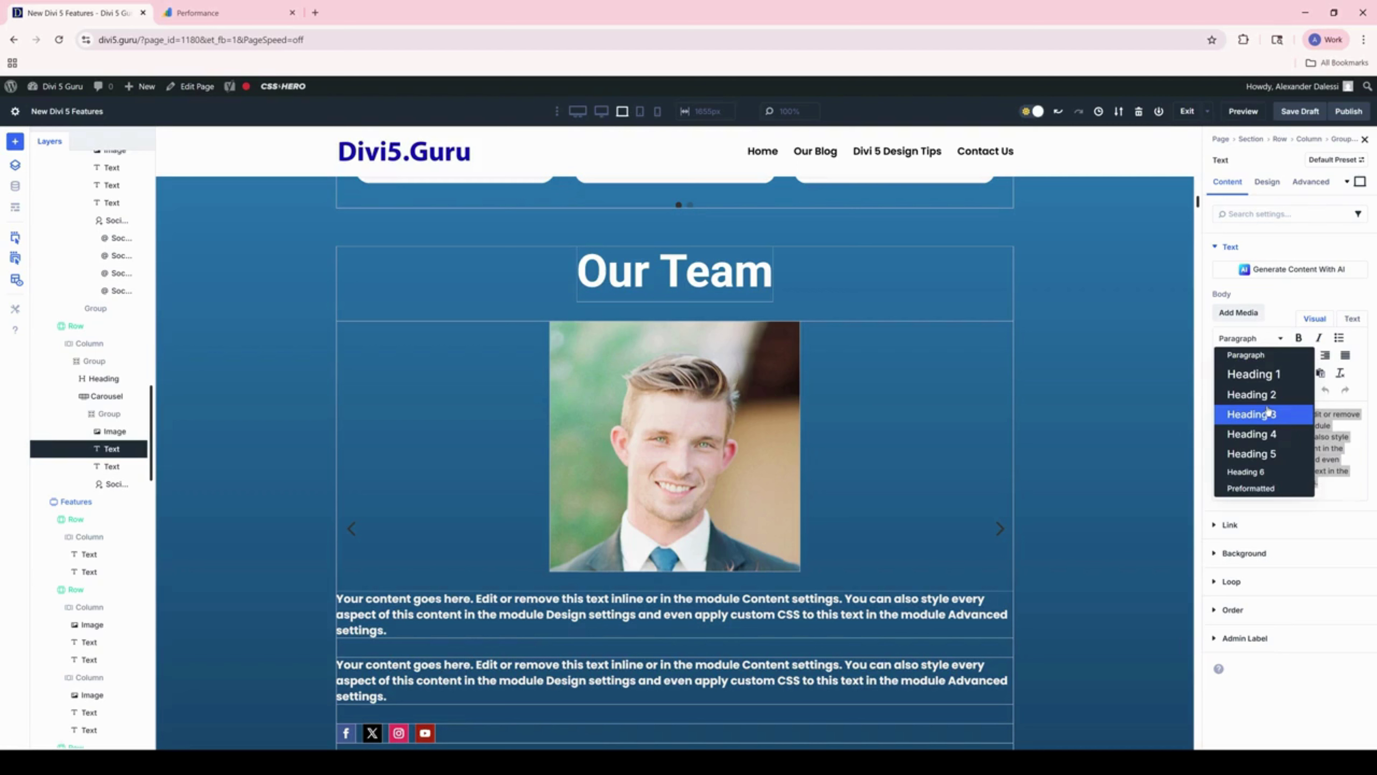
click(1267, 412)
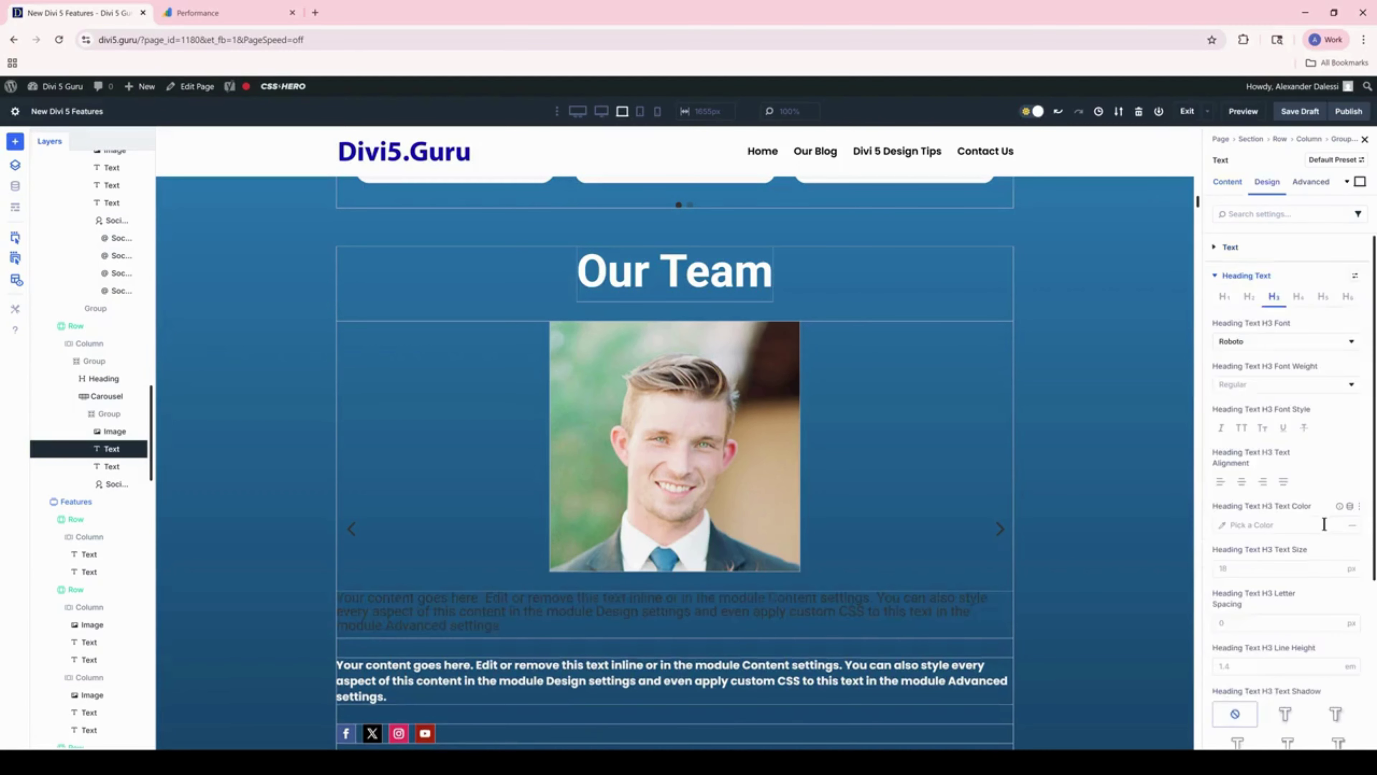
click(1223, 525)
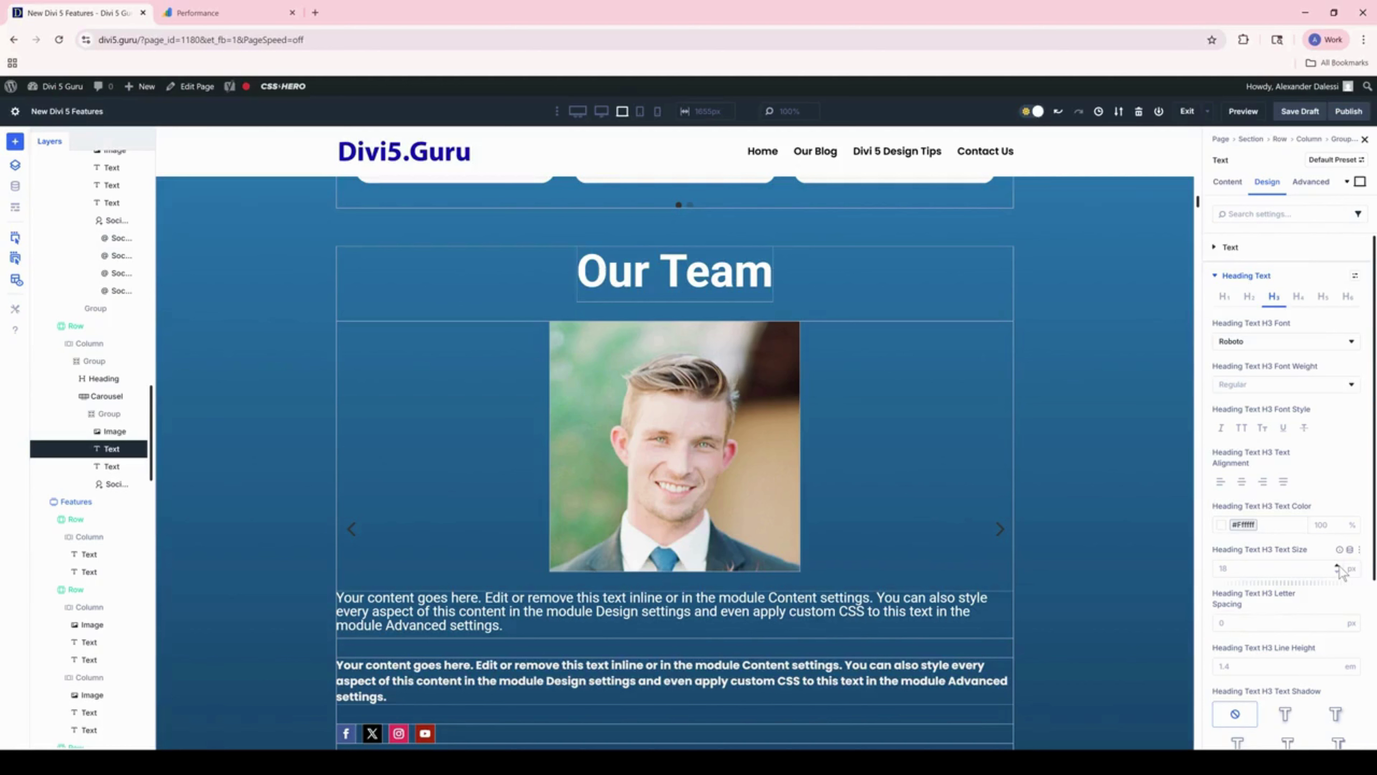
click(1337, 567)
click(1355, 278)
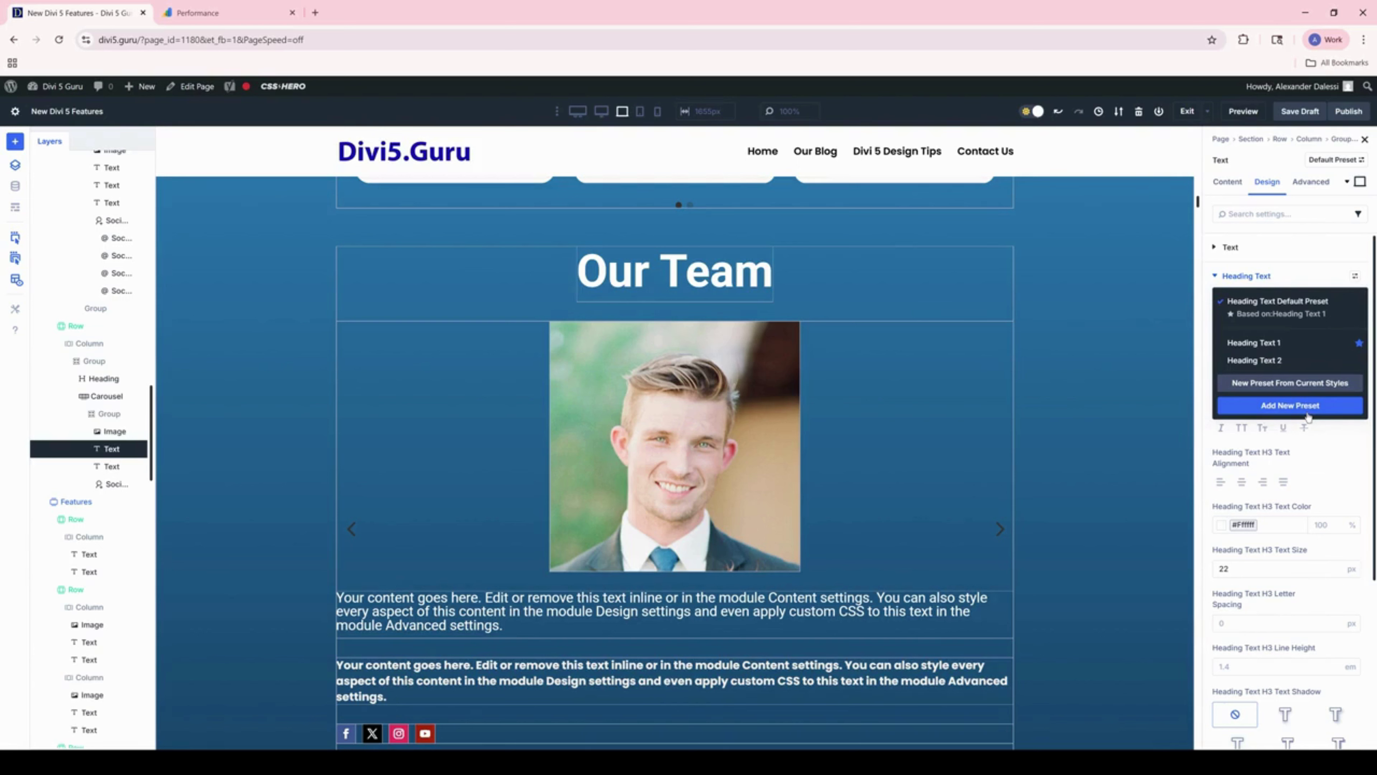
Step: Save the heading styles as a new preset and centre-align the text module
click(1307, 414)
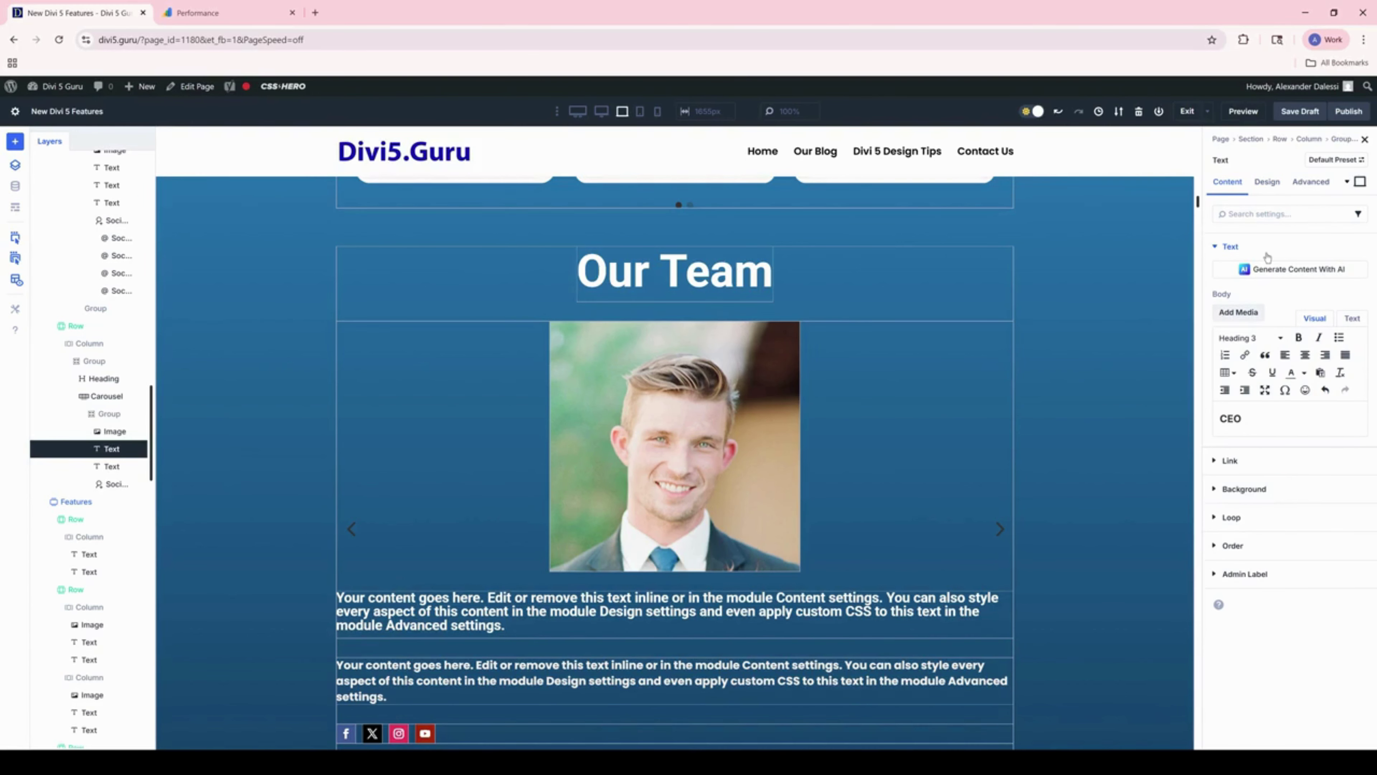
click(1266, 181)
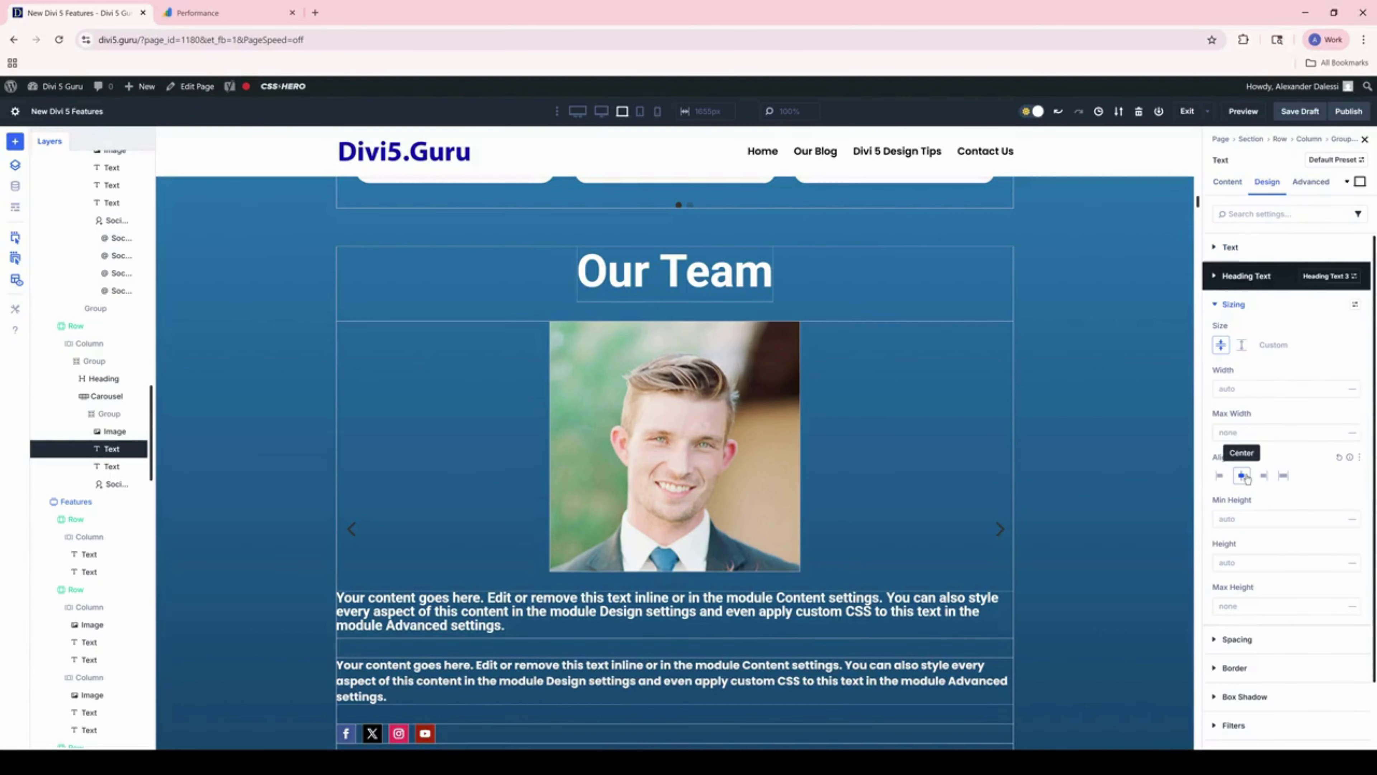
click(1243, 476)
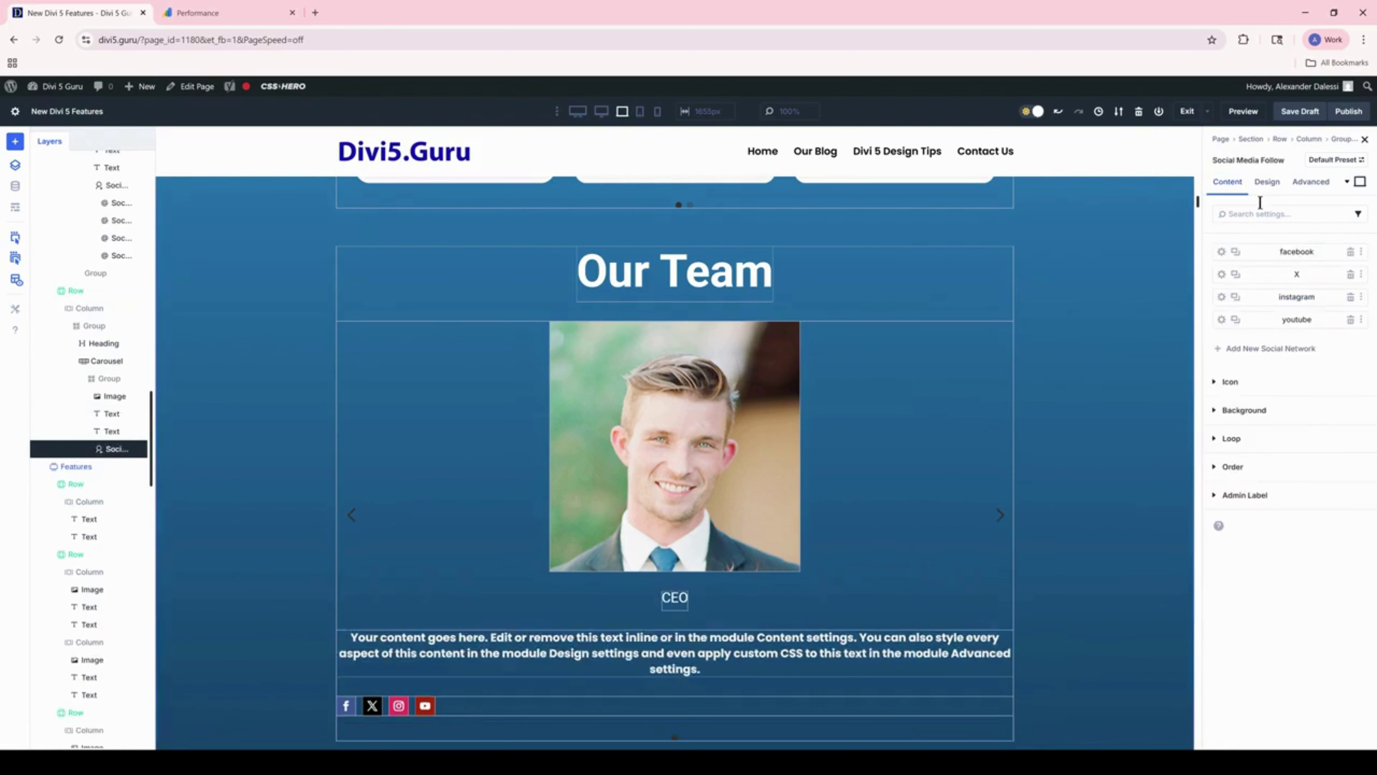
Step: Centre the social follow icons and give them a linked 20 px border radius on all corners
click(1266, 182)
click(1241, 276)
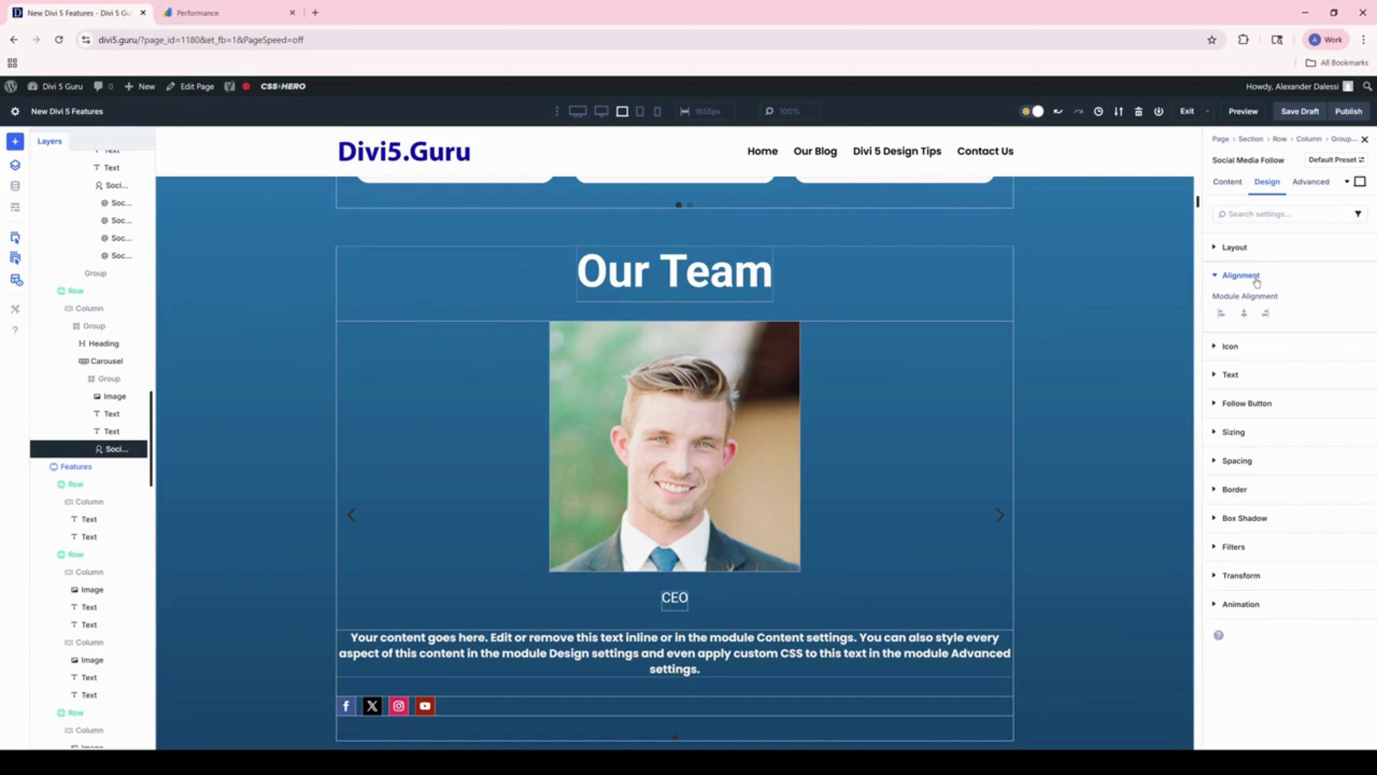
click(1257, 281)
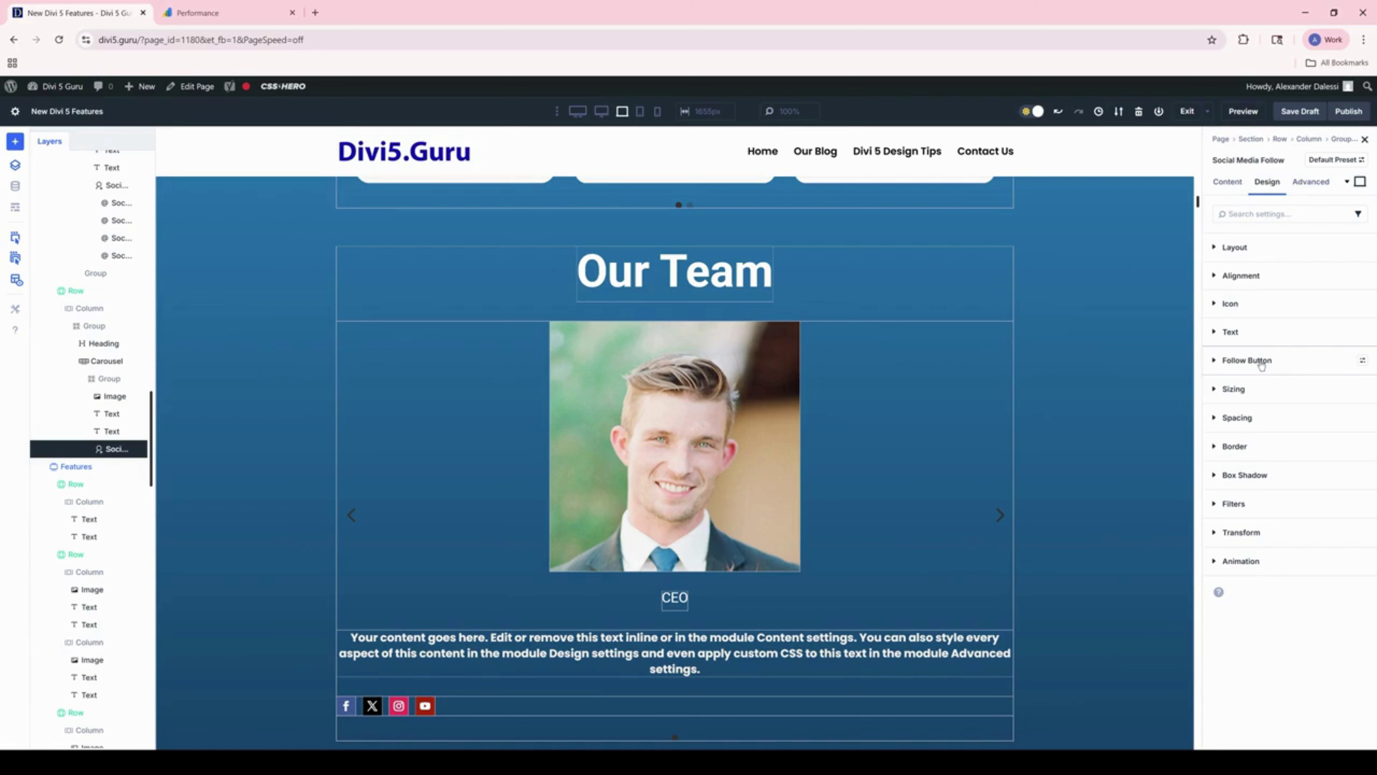
click(1236, 445)
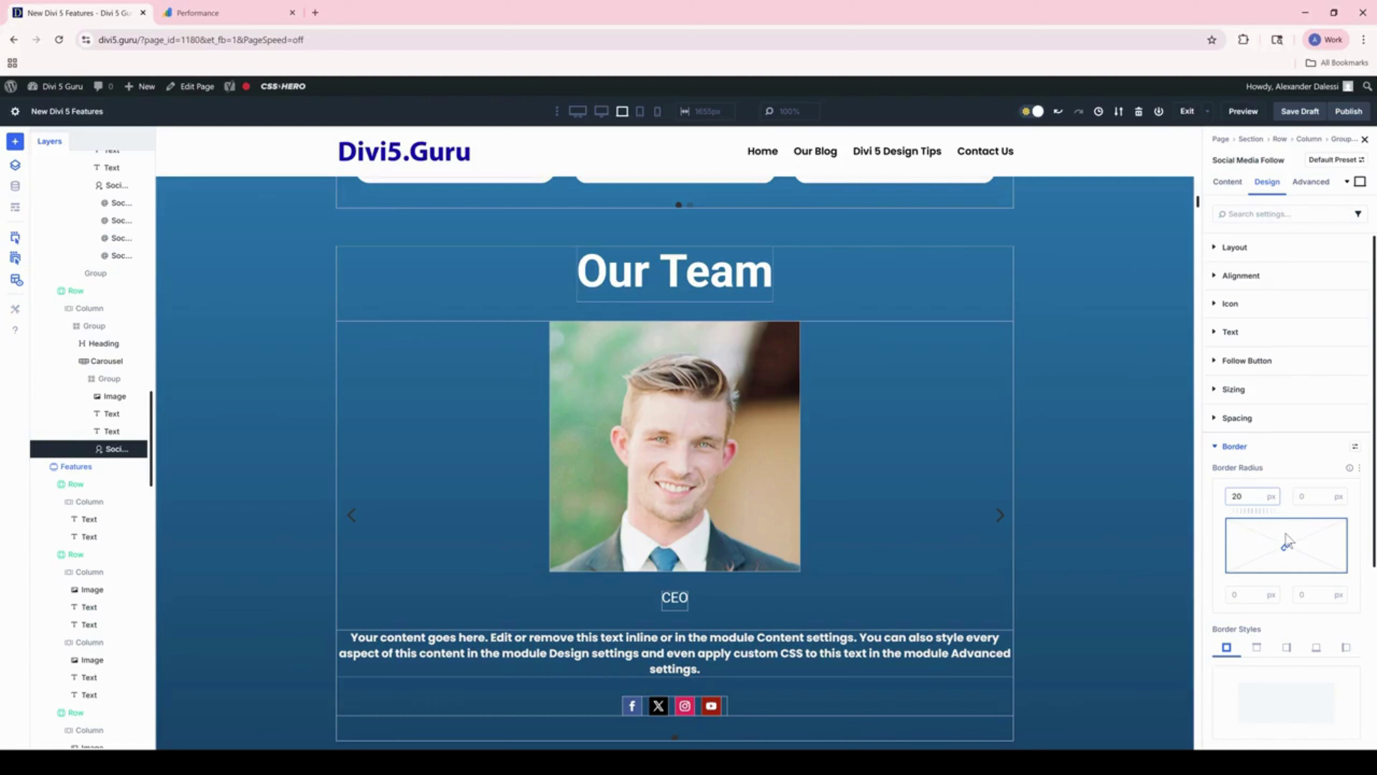
click(1285, 540)
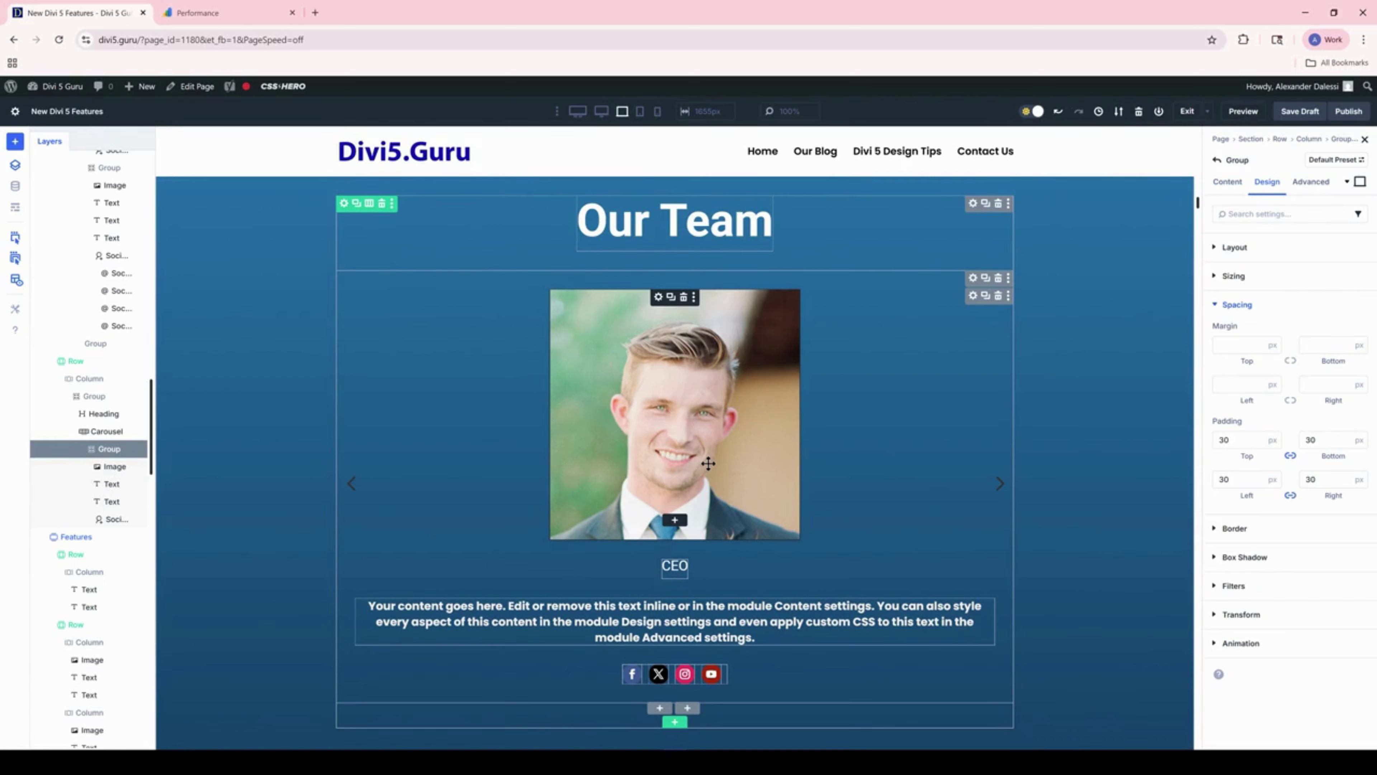
Step: Select the team photo's Image module to round it into a circle
click(708, 463)
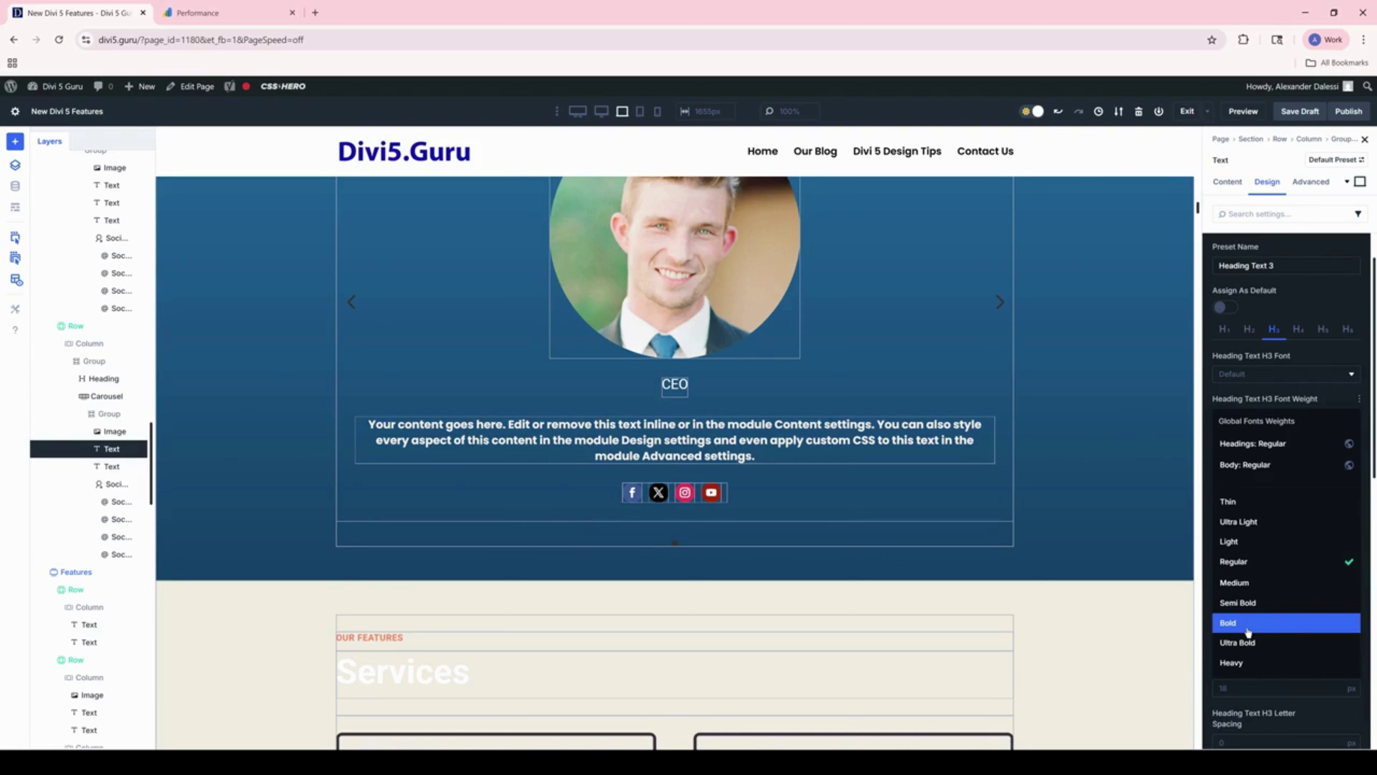
Step: Set the role heading preset's font weight to Bold
click(1247, 623)
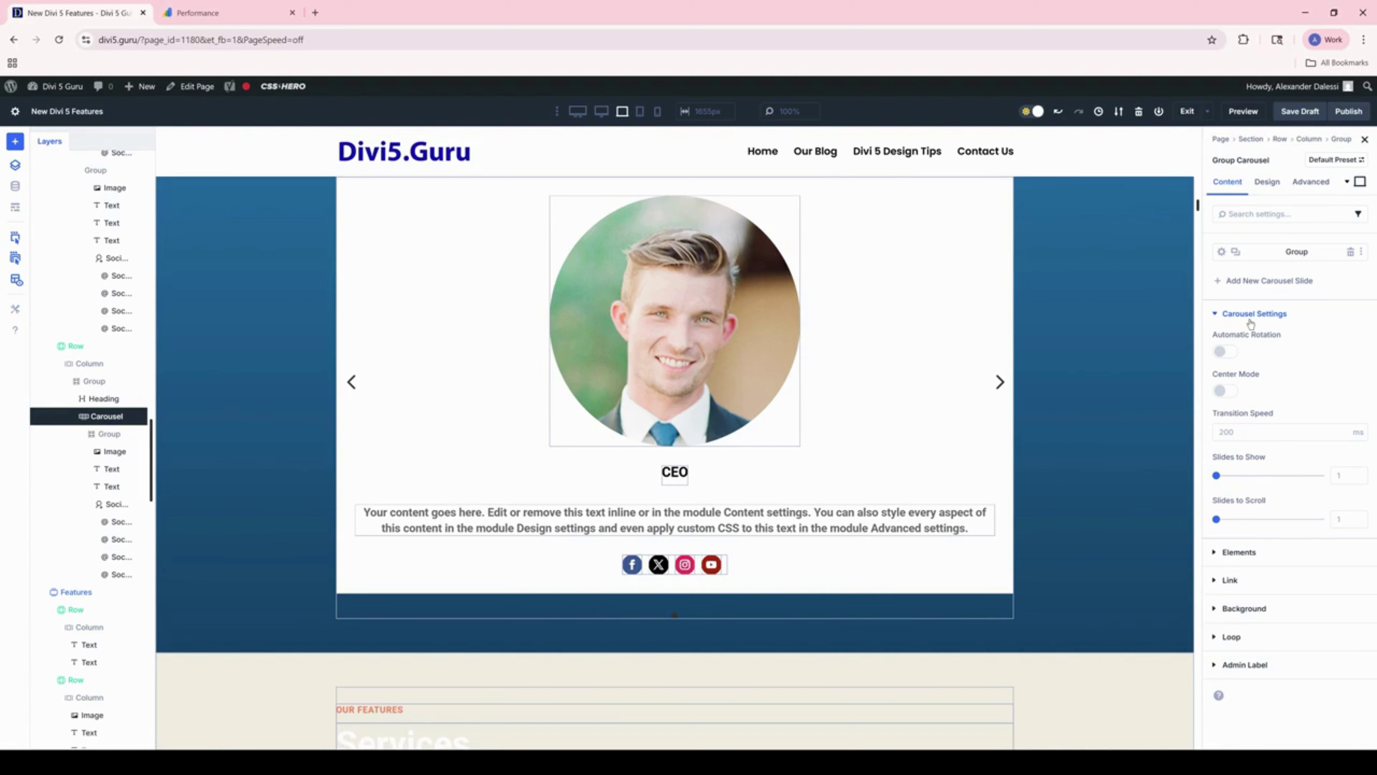
Step: In the layers tree, collapse and select the first team card group, then bring up its padding options
click(80, 434)
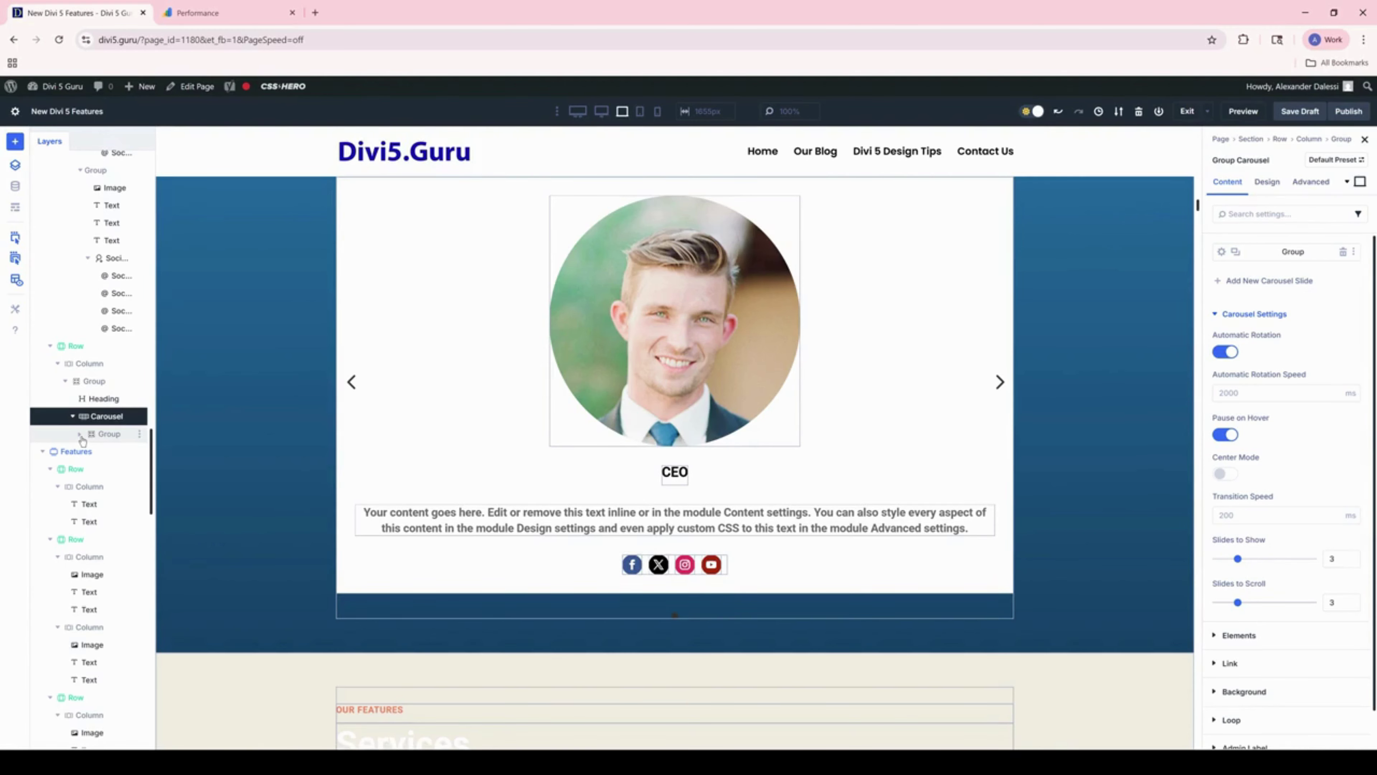
click(109, 433)
right_click(1326, 338)
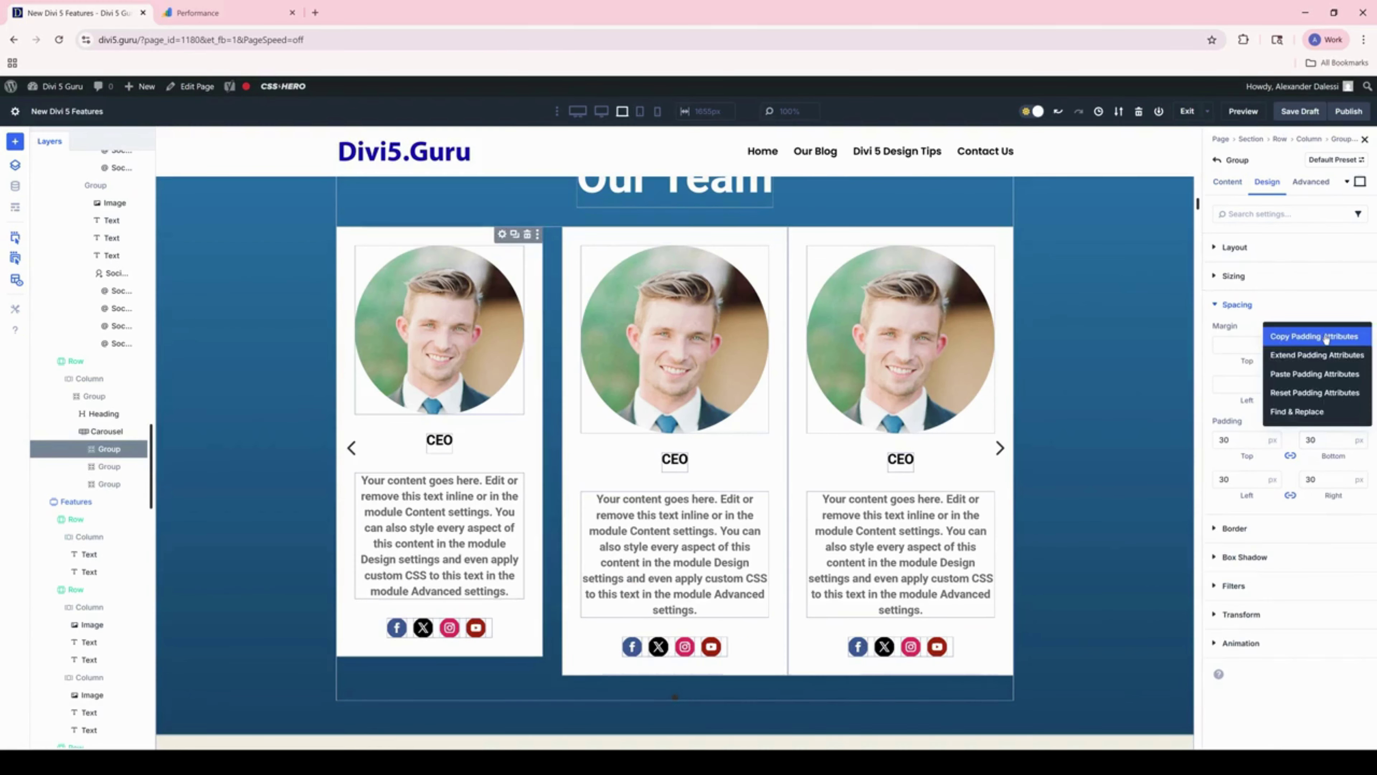
Step: Extend the card padding attributes to the other team cards for consistent spacing
click(1318, 355)
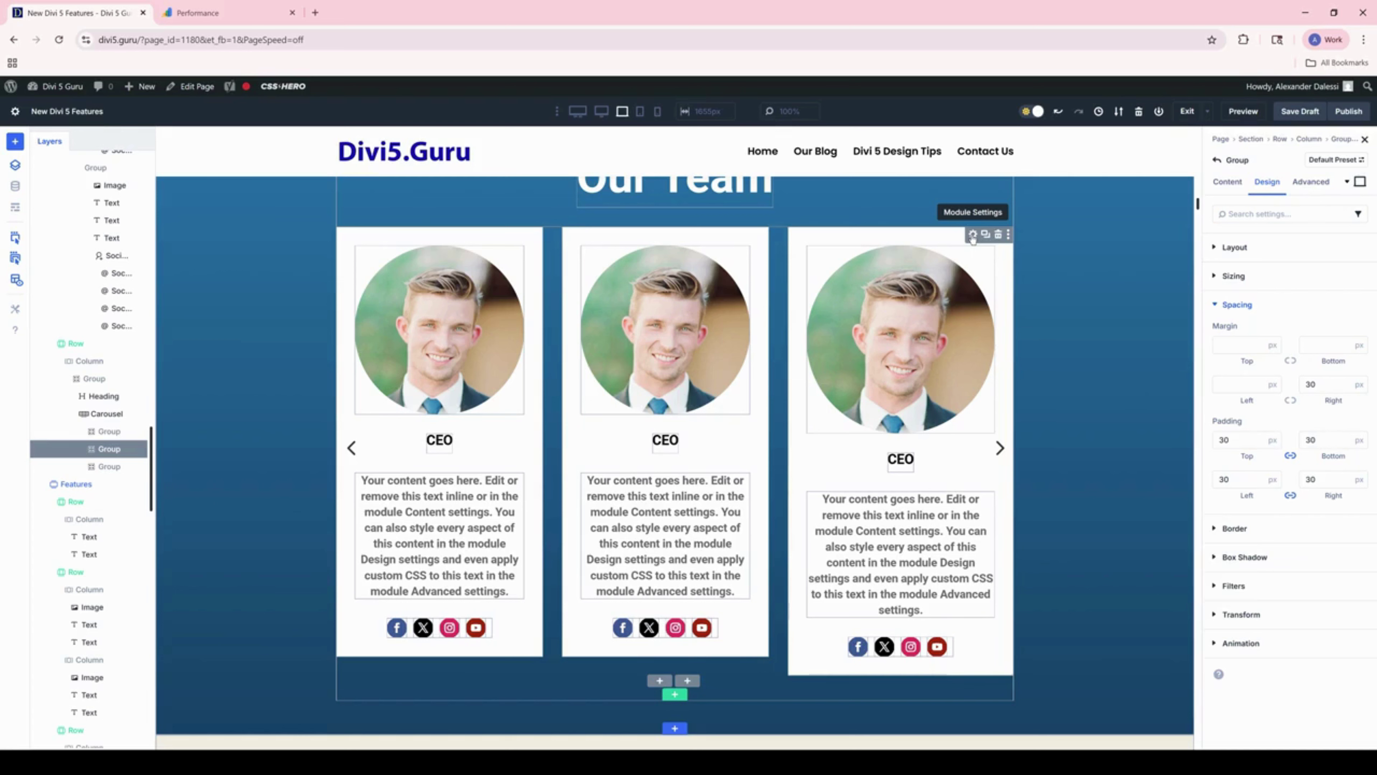
click(972, 237)
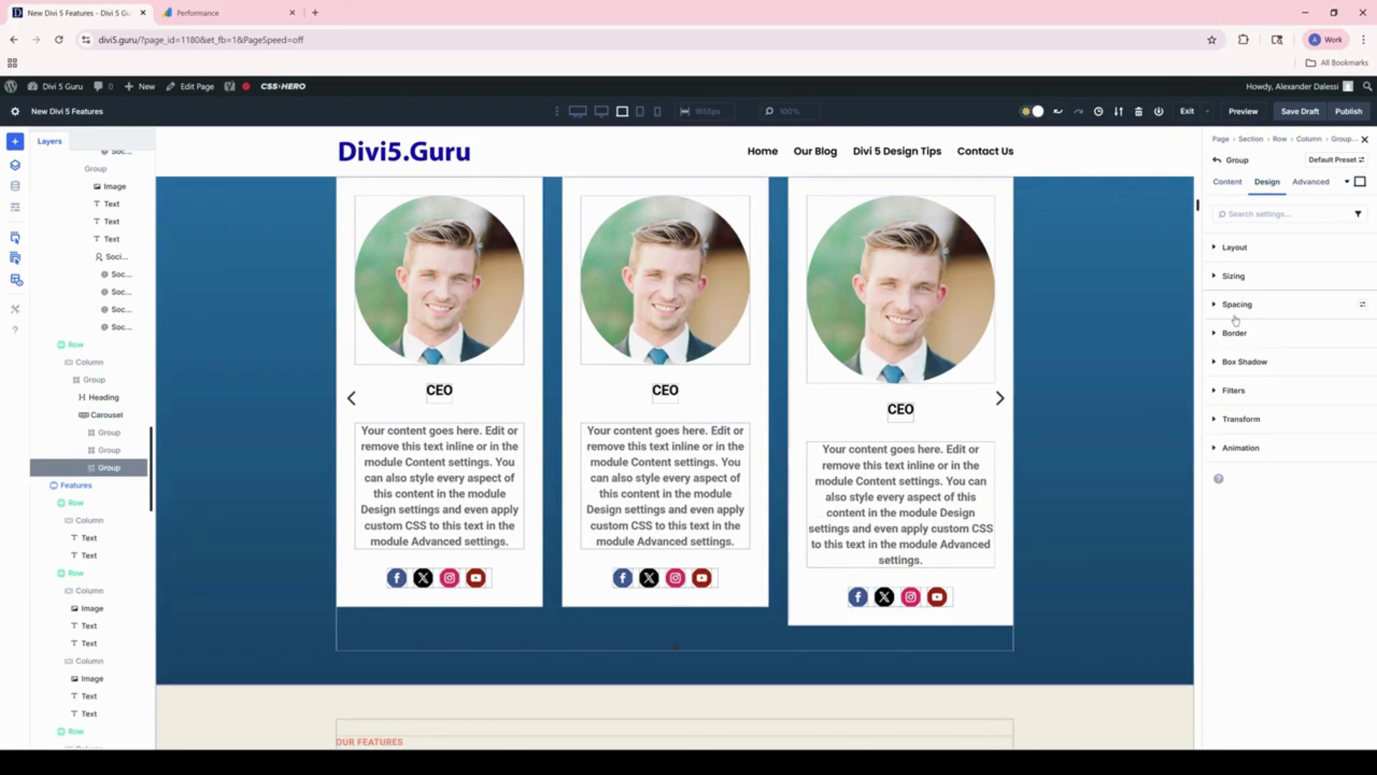
Step: Set the third card's right margin to 30 px and complete the team members' names
click(1235, 316)
click(1323, 379)
text(30)
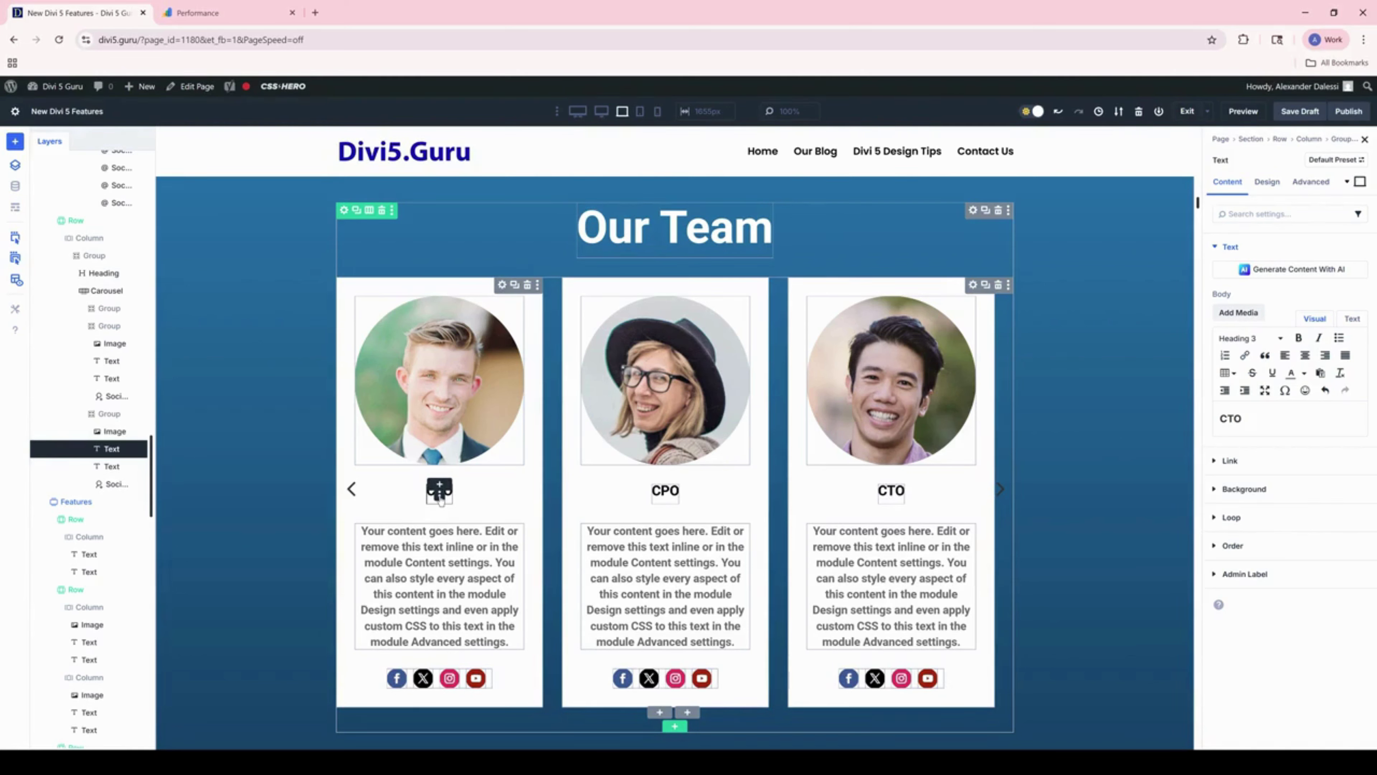
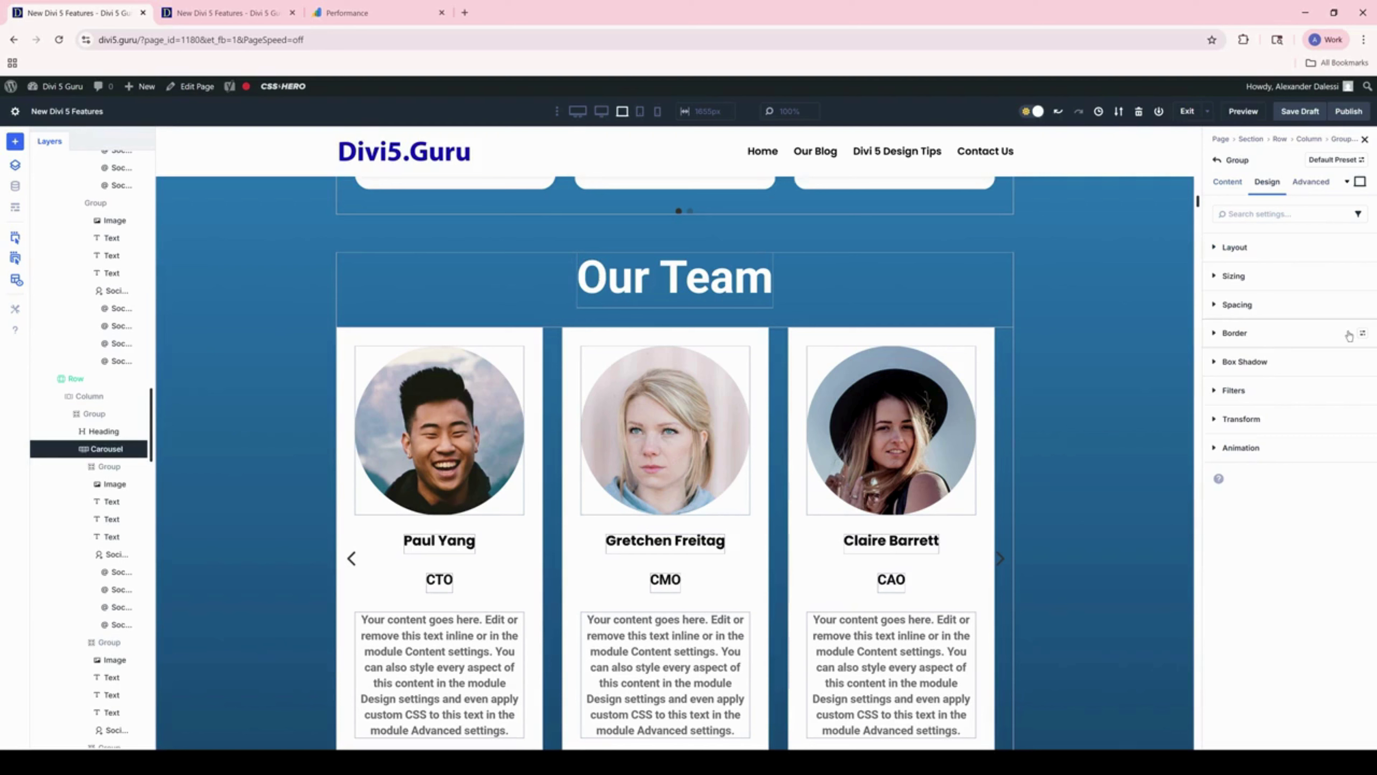
Step: Expand the card group's Border settings to set its corner radius
click(1349, 335)
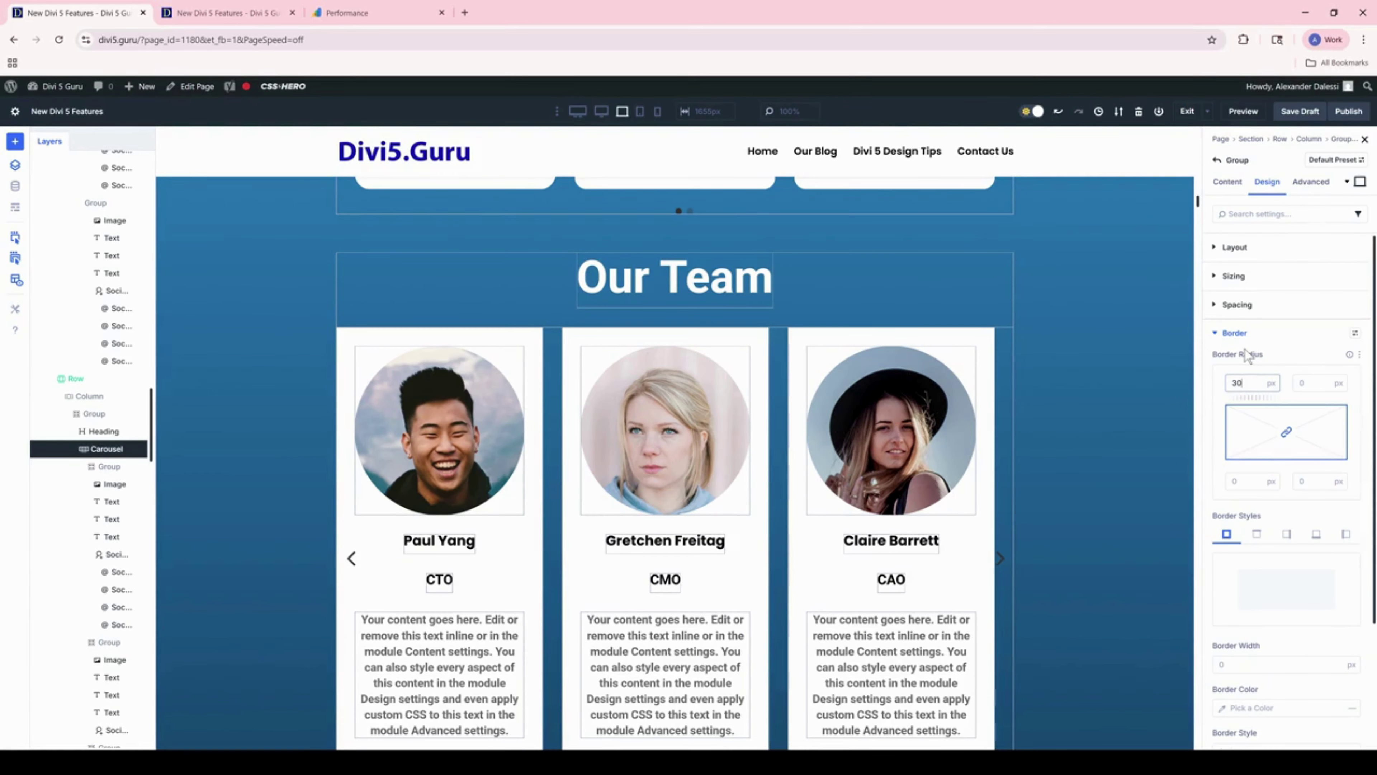